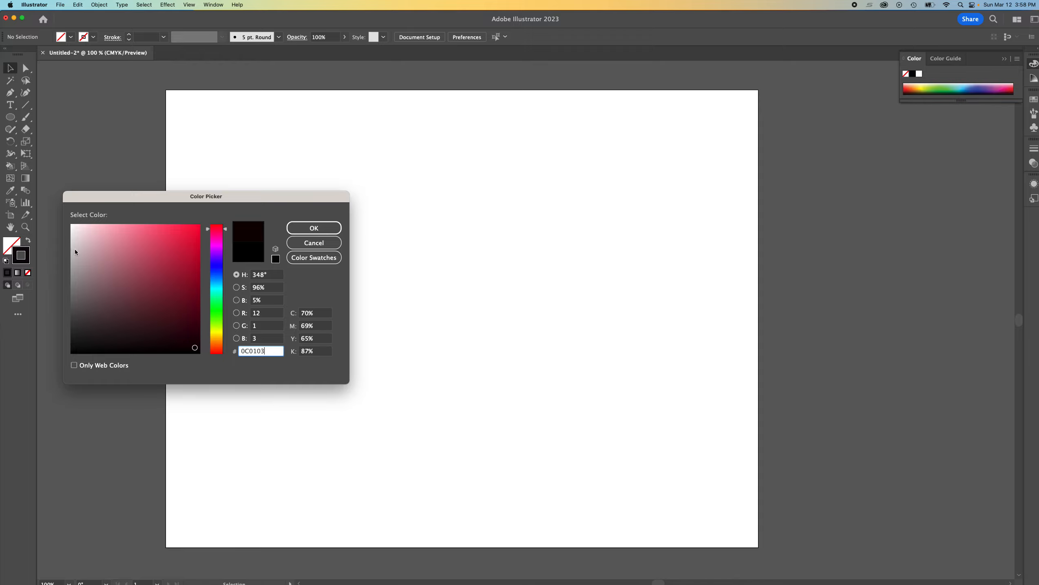
- Set the stroke colour to near-black 0C0103 and draw a flat ellipse about 3.84 by 0.86 in on the upper artboard
left_click(306, 227)
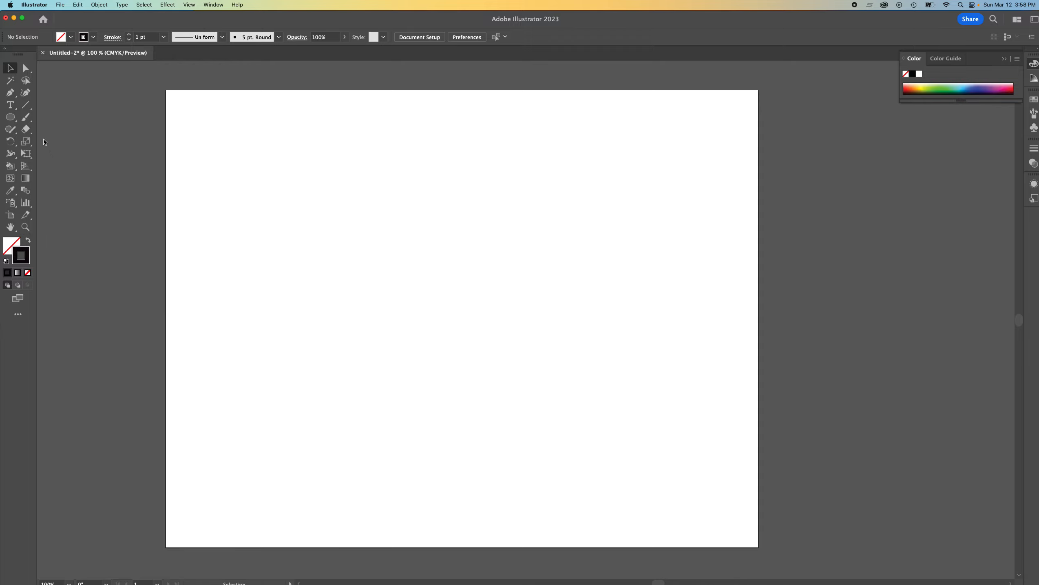
left_click(10, 117)
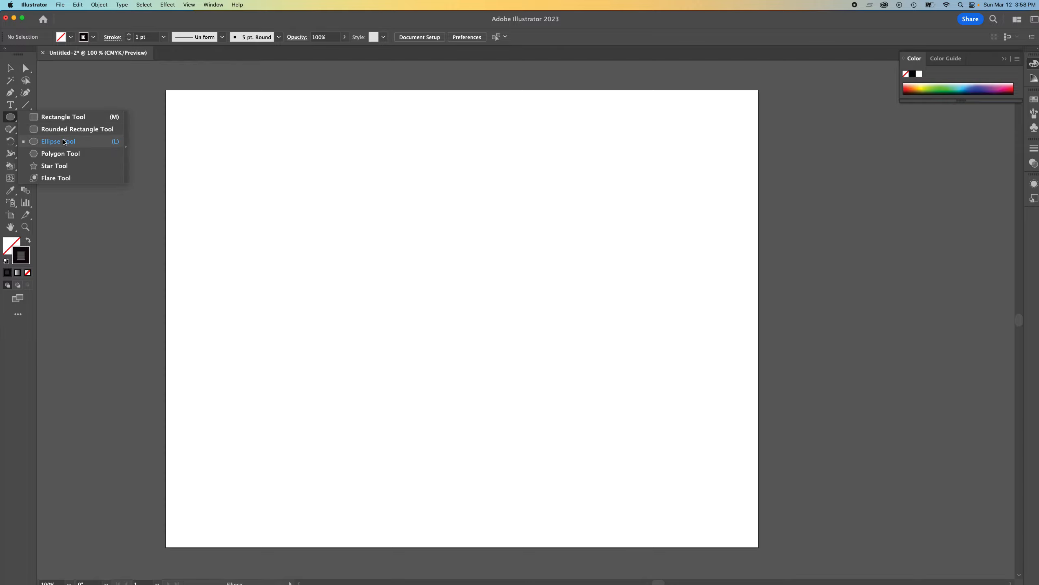
left_click(64, 141)
left_click_drag(322, 192, 531, 239)
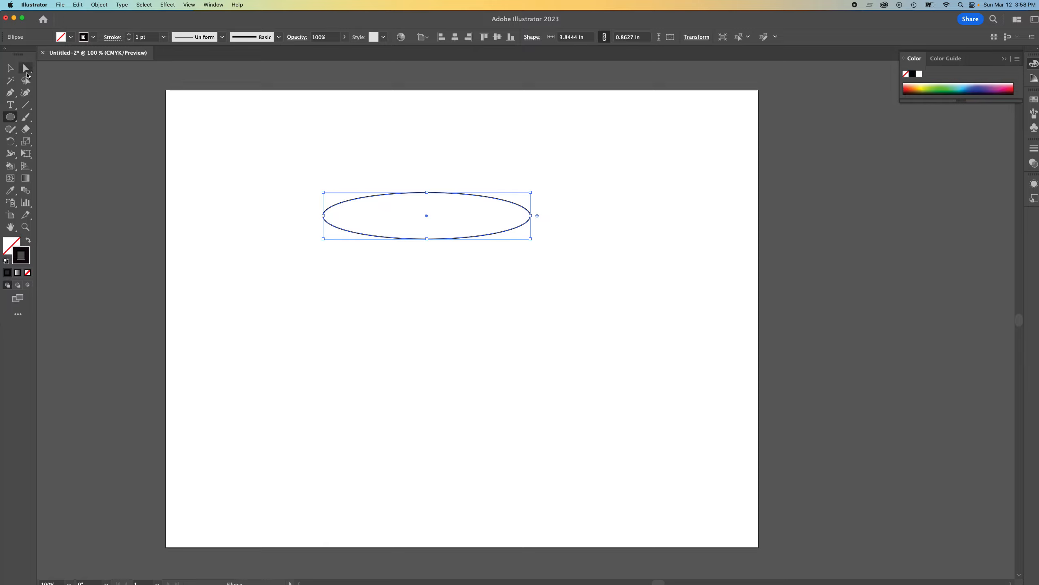
- Place a copy of the ellipse about 3.26 in below the original, shifted slightly to its left
left_click(9, 69)
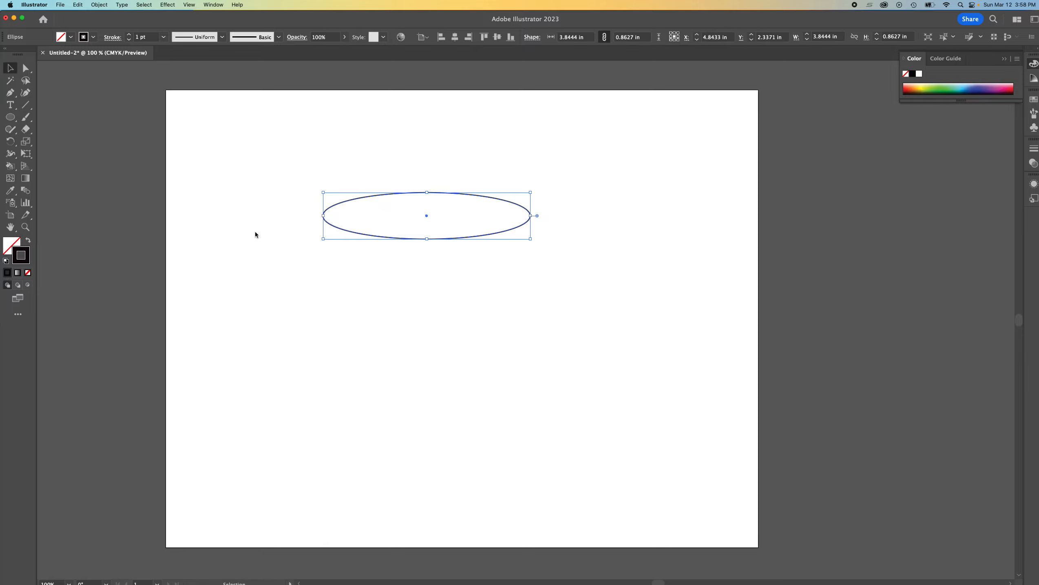
left_click(340, 228)
left_click_drag(317, 187, 543, 284)
left_click_drag(341, 230, 332, 408)
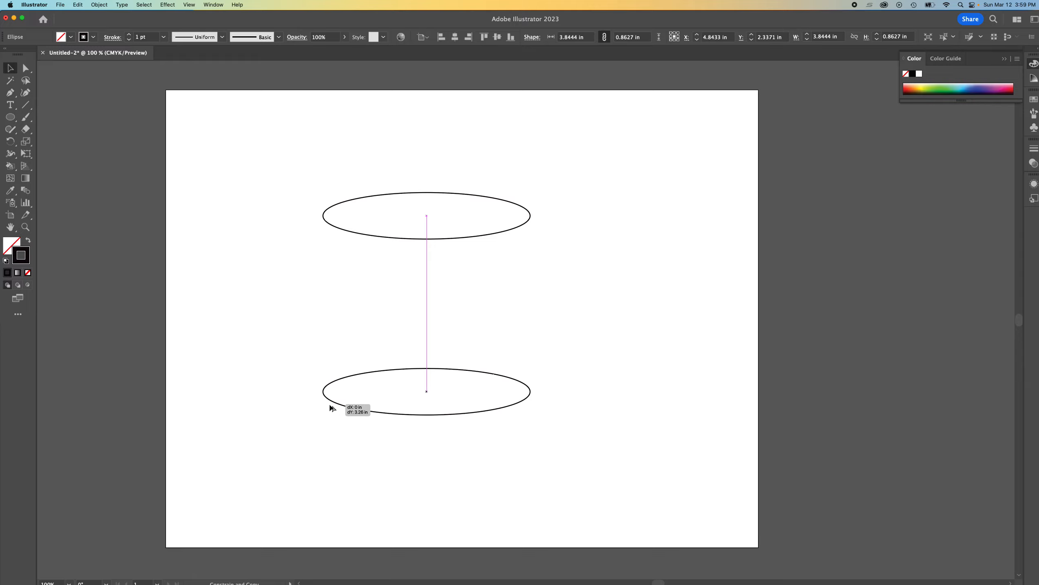
left_click_drag(332, 408, 322, 408)
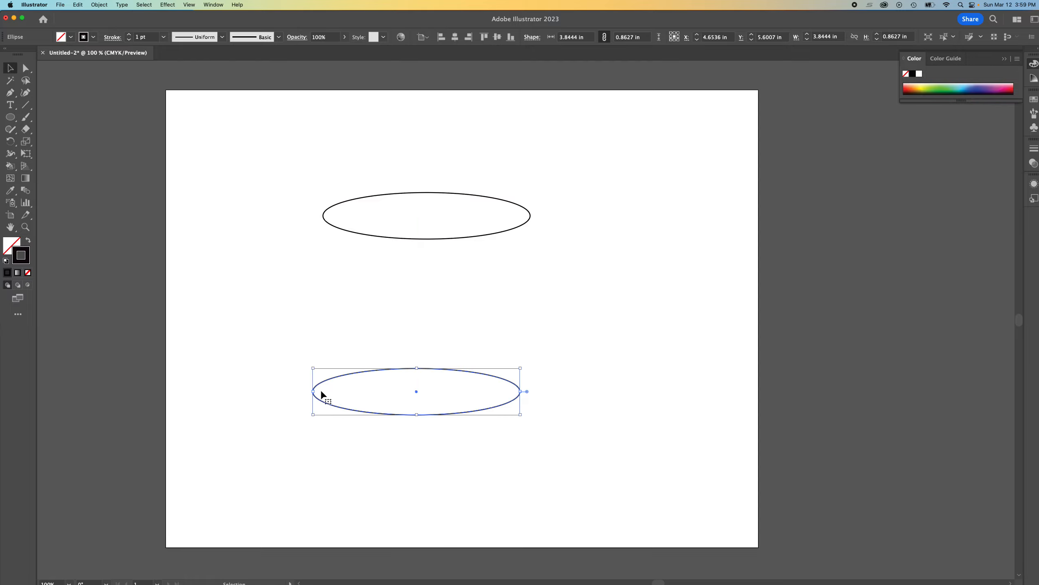
- Try to join the left ends of the two ellipses with a straight line, and undo it
left_click(29, 106)
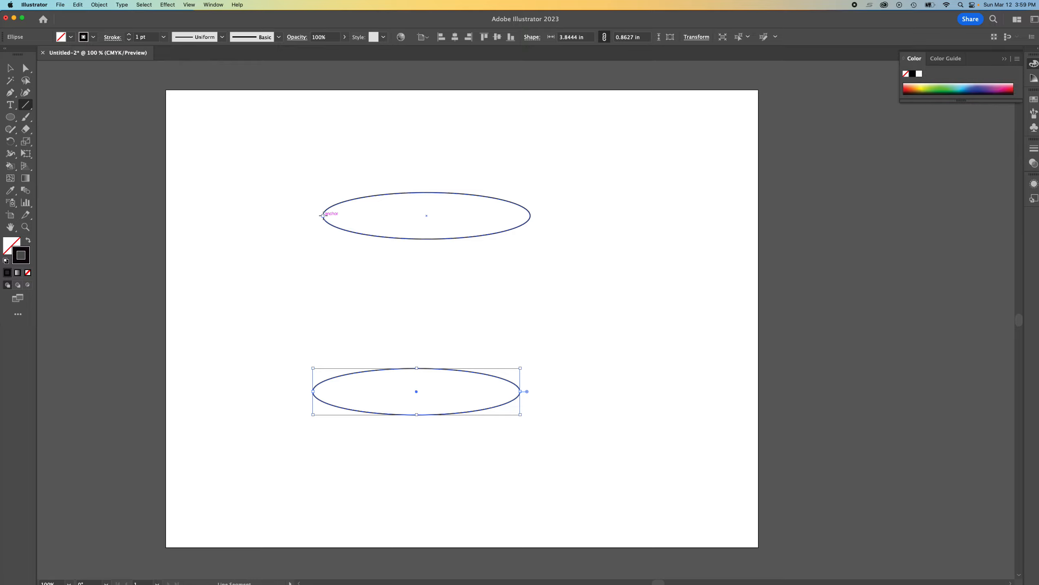
left_click_drag(322, 216, 316, 331)
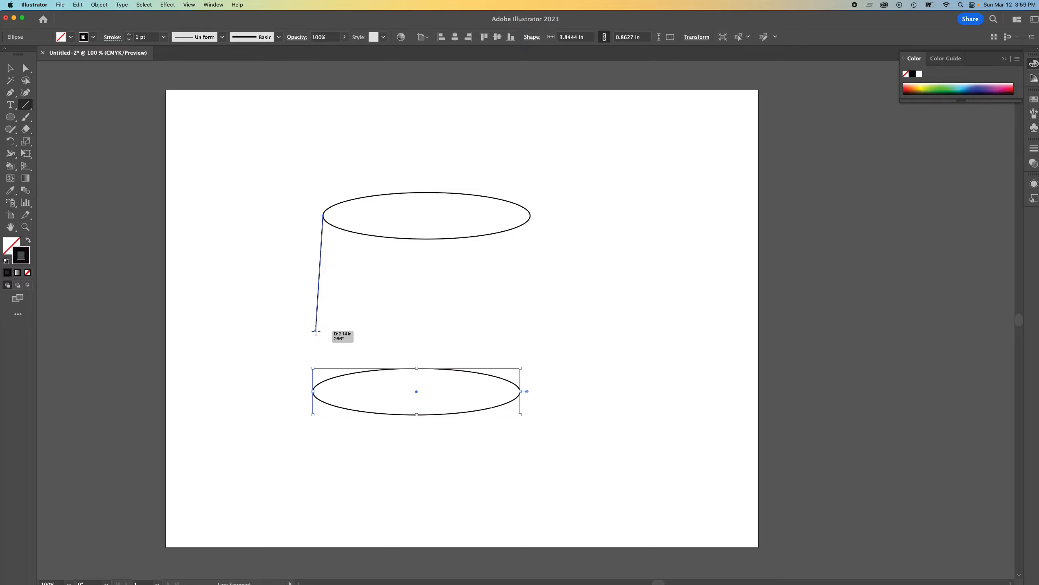
left_click_drag(316, 330, 312, 392)
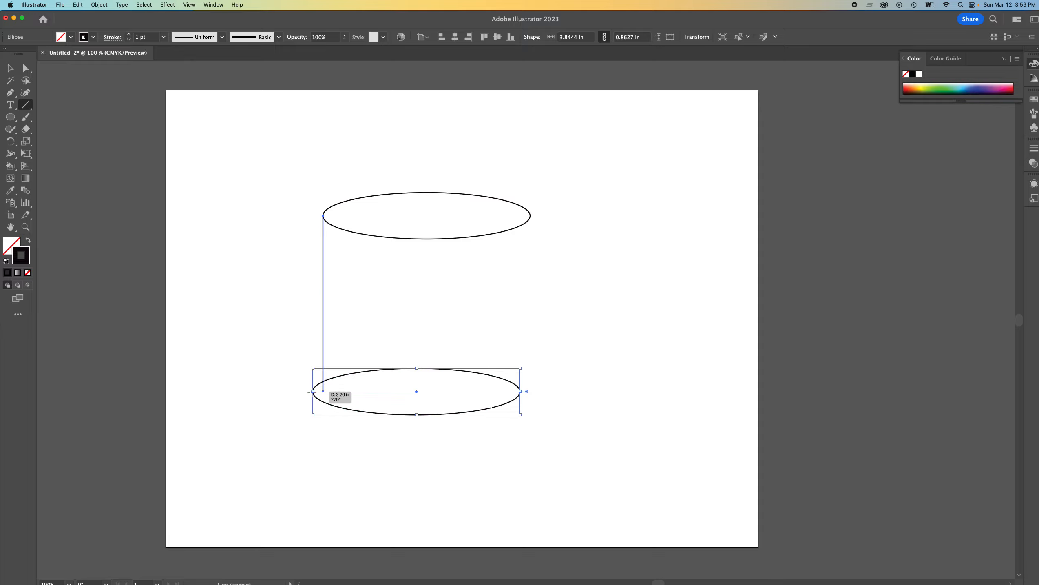
left_click_drag(312, 392, 312, 392)
left_click_drag(310, 391, 310, 391)
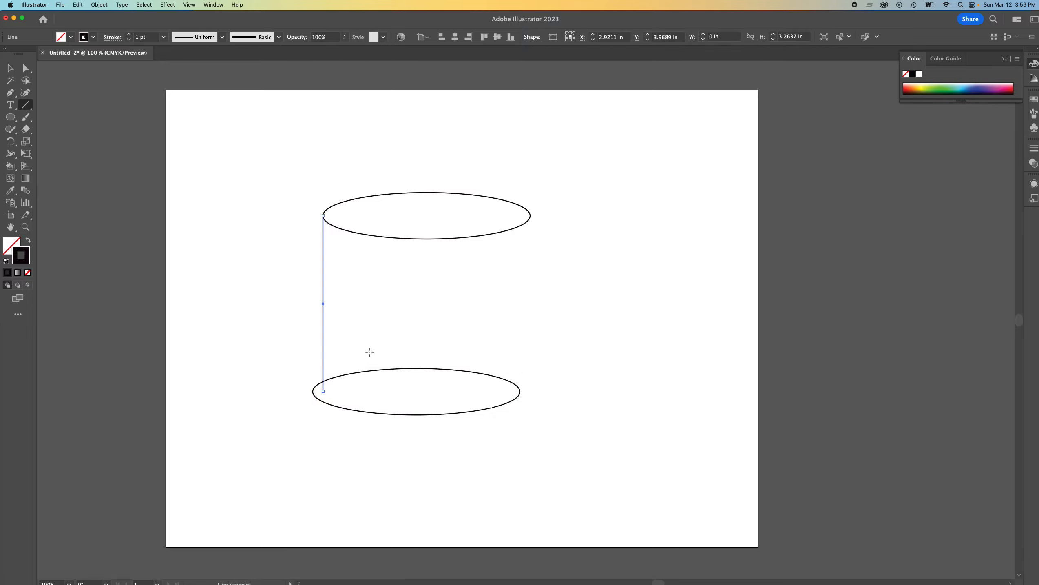
key("super+z")
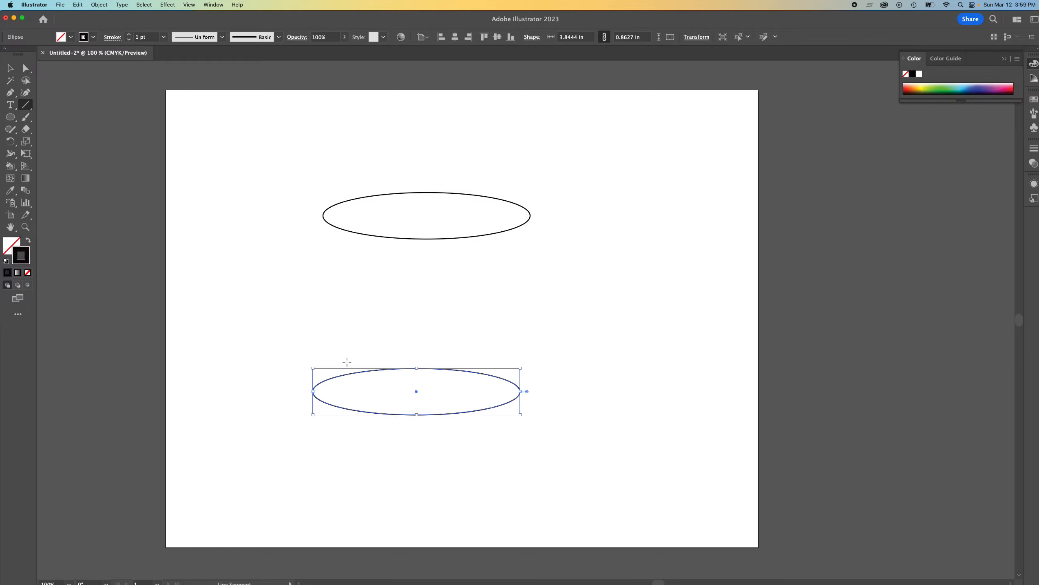
- Delete the misaligned lower ellipse
left_click(10, 68)
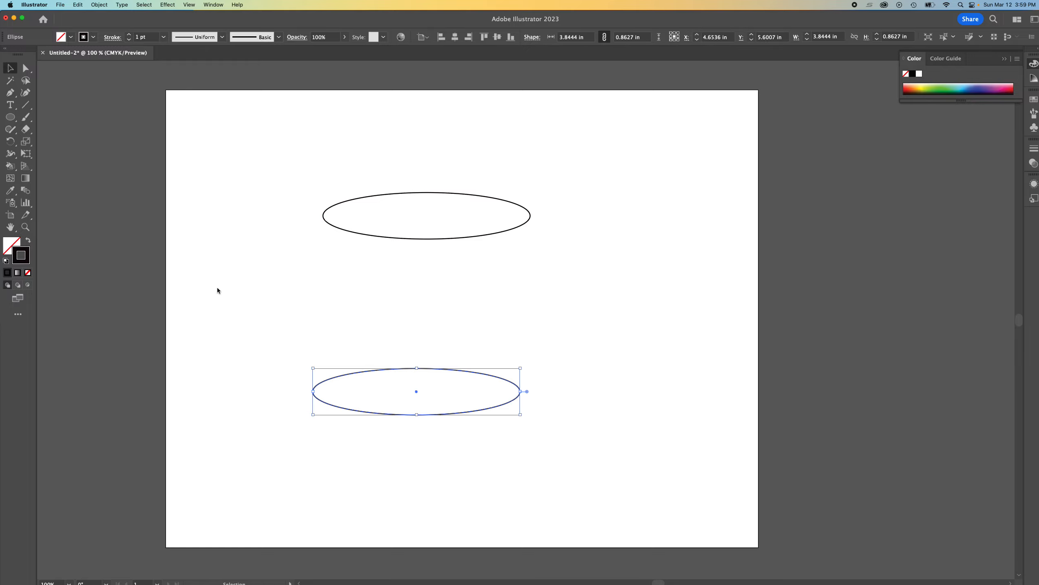
left_click_drag(365, 436, 494, 481)
key("Delete")
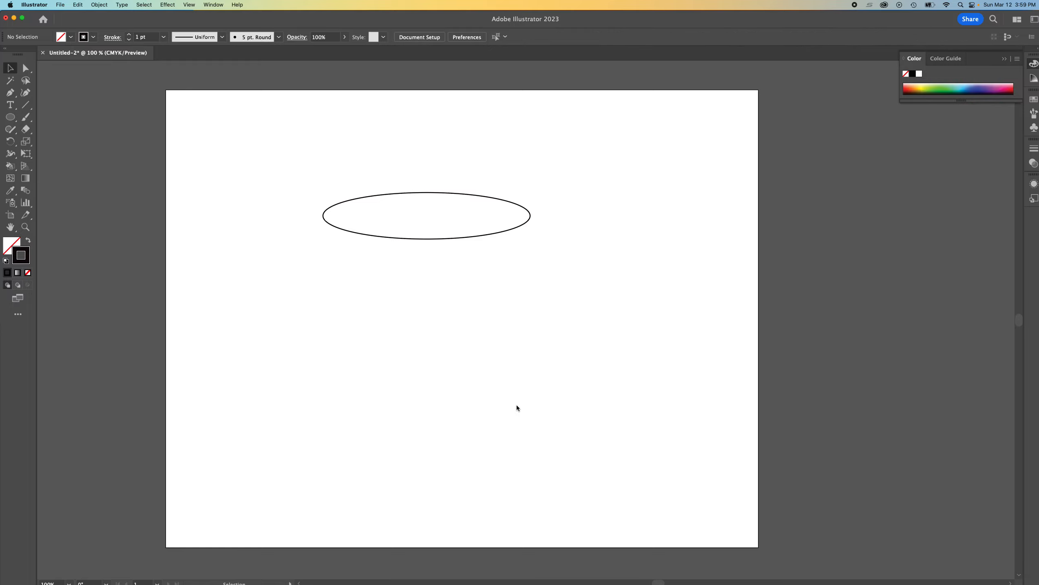
- Copy the ellipse straight down about 3.23 in and join the left ends of both ellipses with a vertical line
left_click_drag(305, 182, 534, 268)
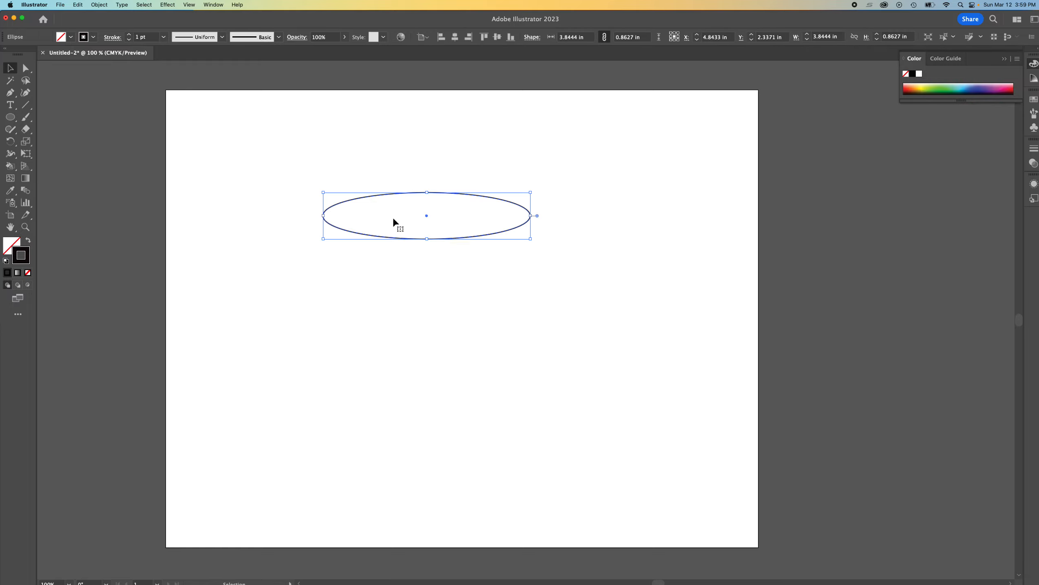
left_click_drag(357, 236, 386, 410)
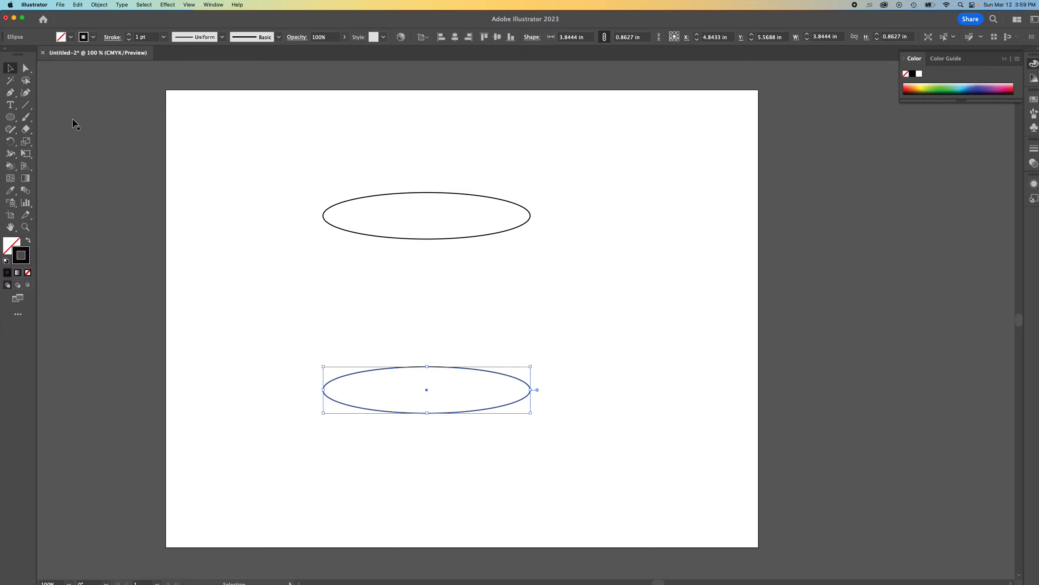
left_click(25, 107)
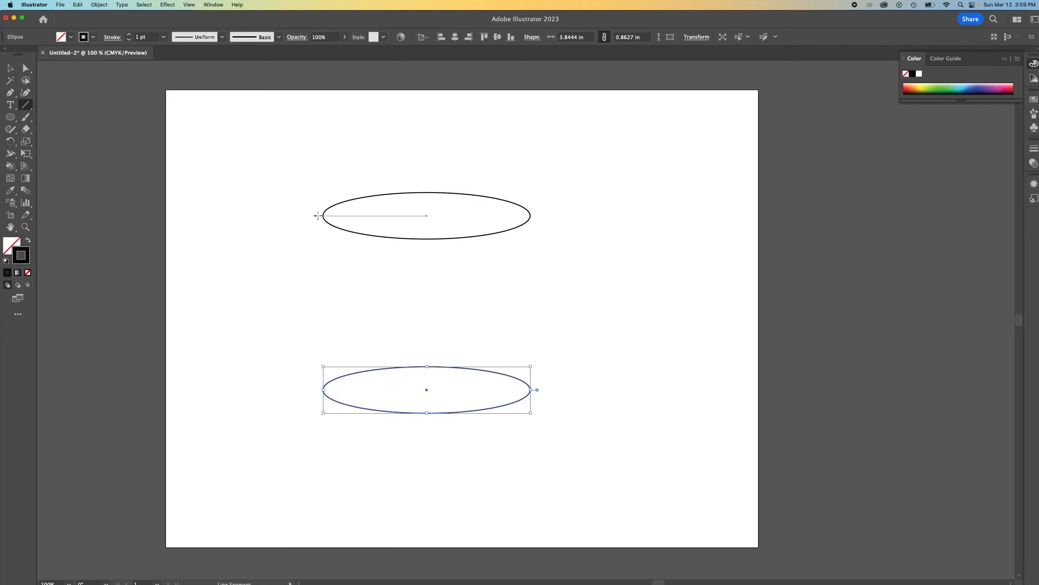
left_click_drag(323, 215, 323, 391)
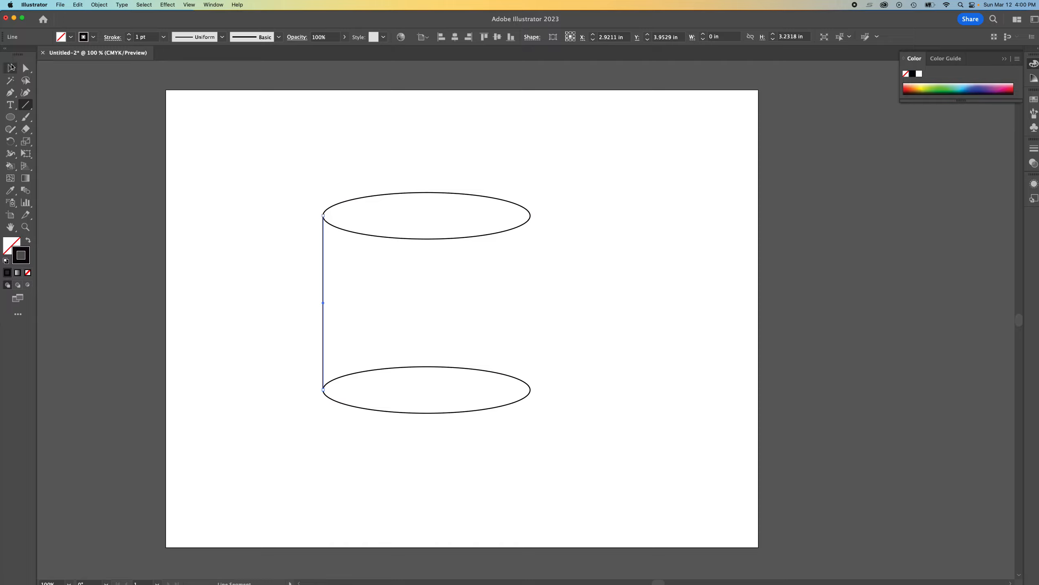
- Copy the vertical side line horizontally about 3.84 in so it joins the right ends of both ellipses
left_click(11, 68)
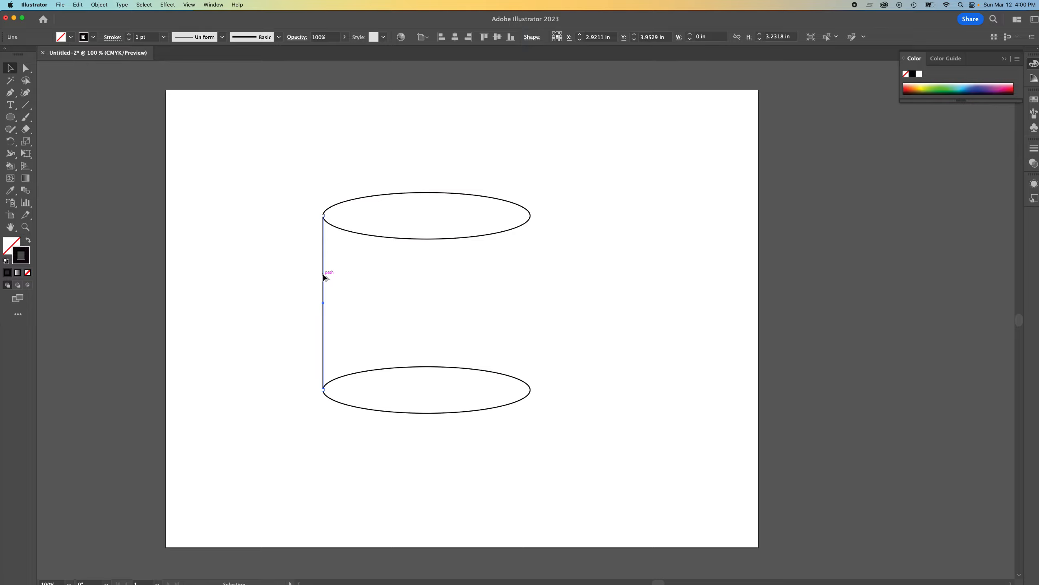
left_click_drag(324, 278, 532, 297)
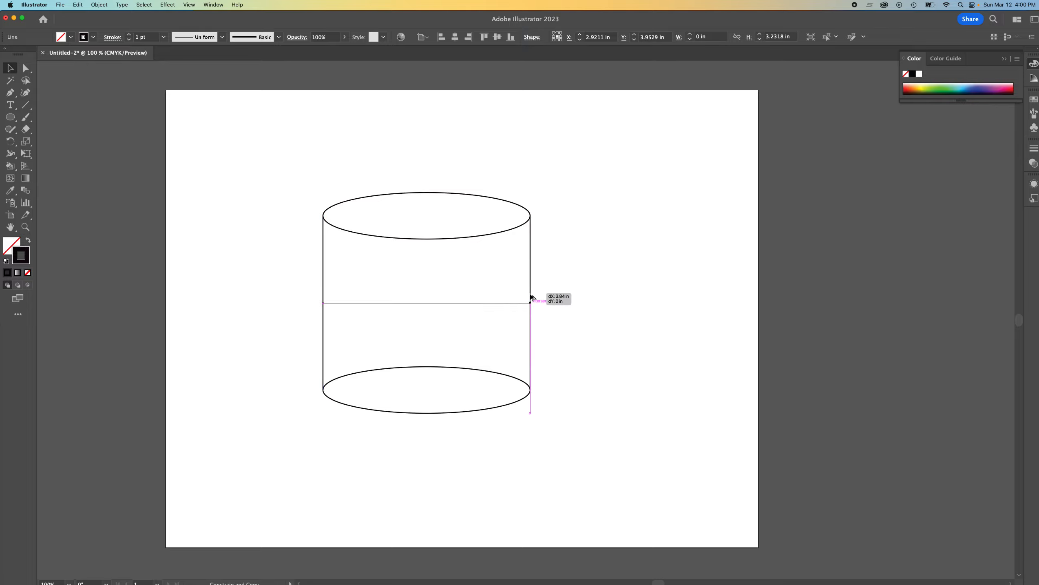
left_click_drag(531, 297, 532, 296)
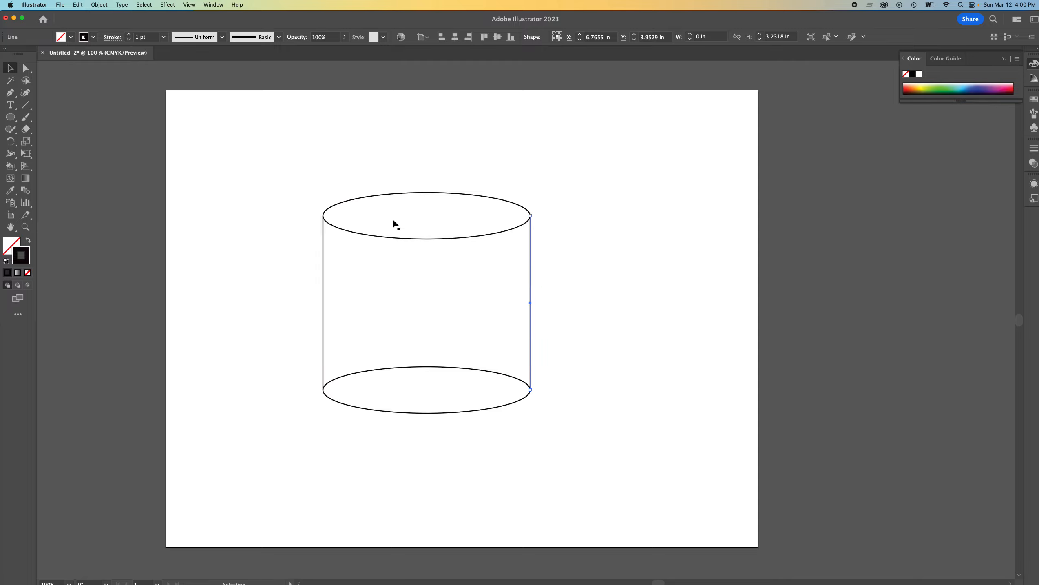
- Group the two ellipses and both side lines into one cylinder object, and deselect it
left_click(98, 5)
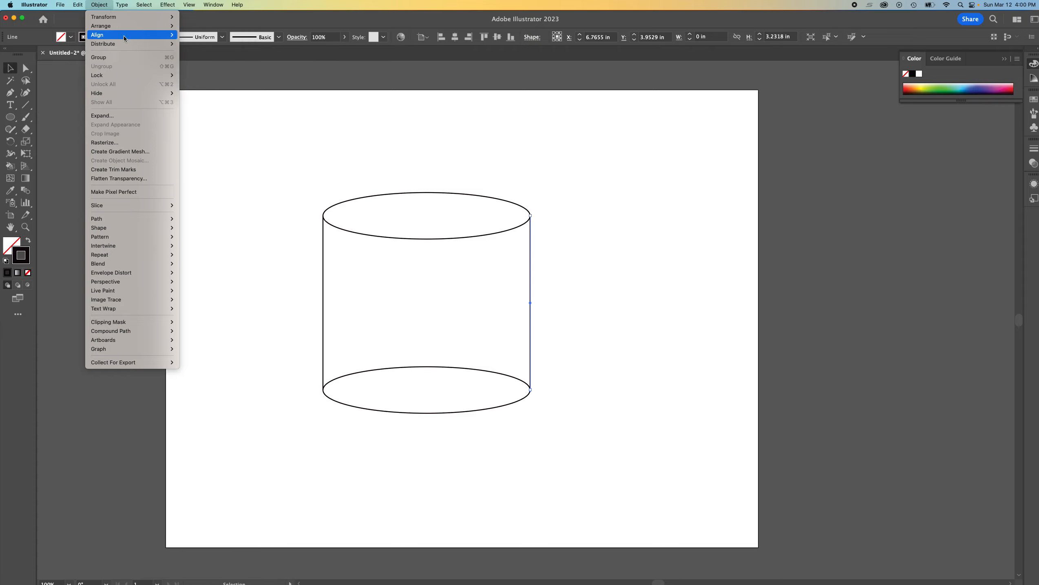
left_click(115, 59)
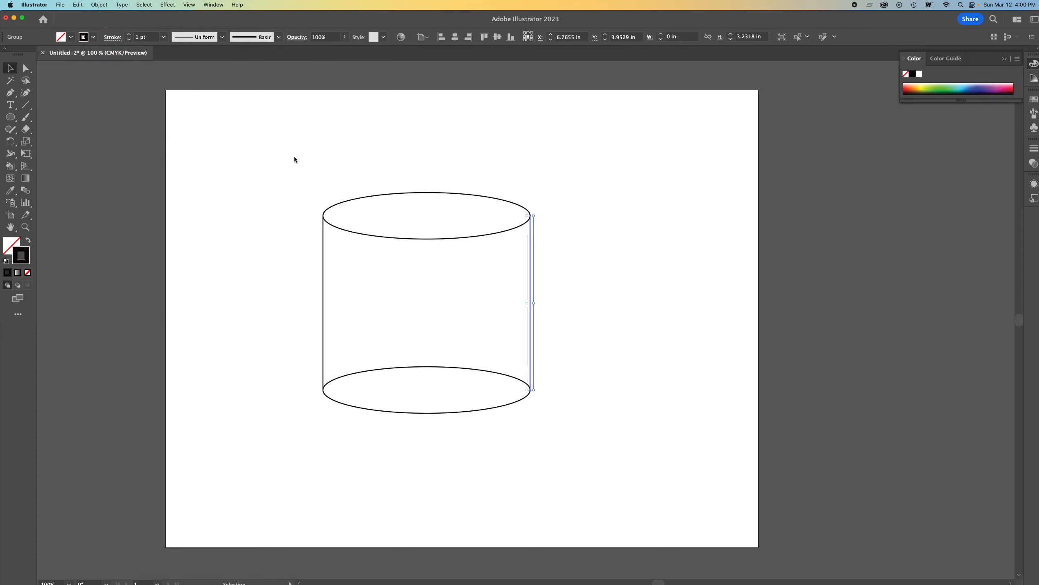
left_click_drag(295, 158, 587, 462)
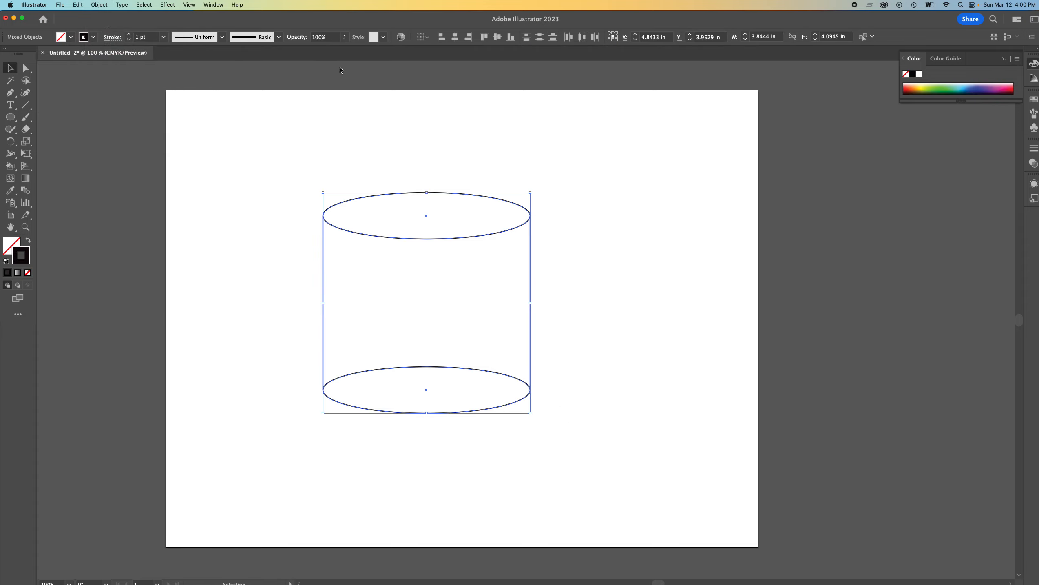
left_click(98, 5)
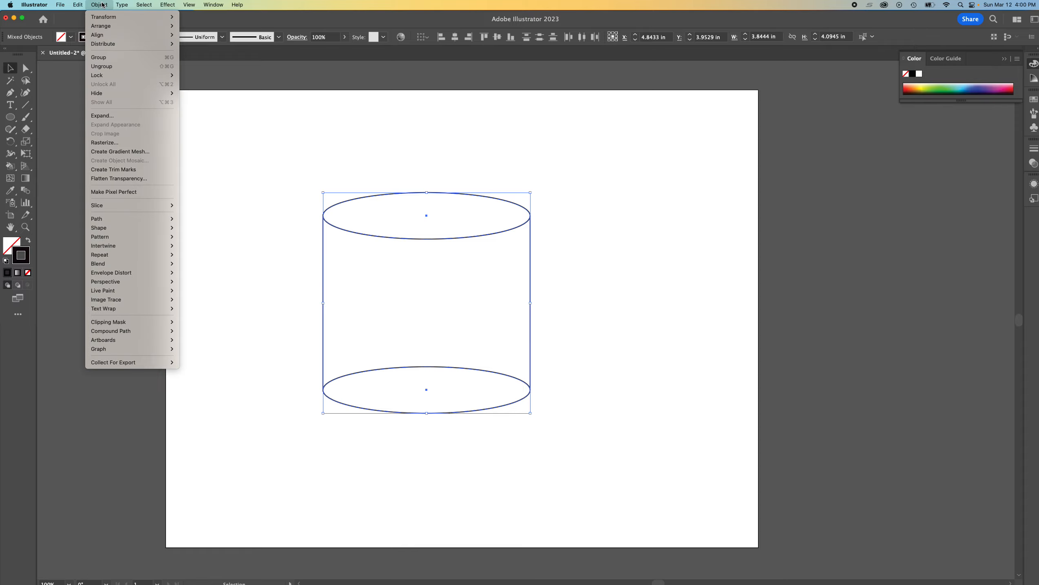
left_click(96, 57)
left_click(230, 232)
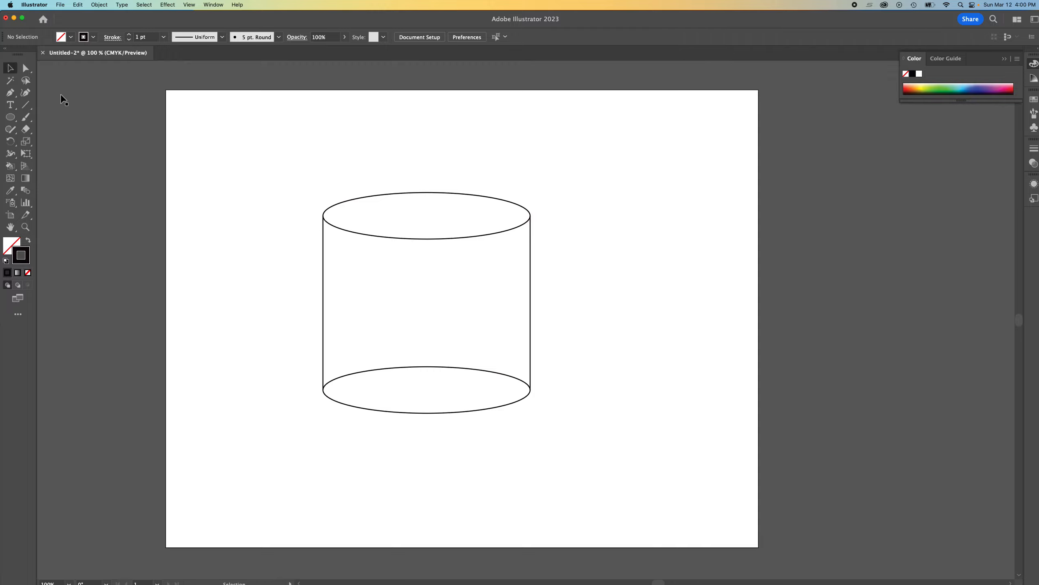
- Delete the top anchor point of the lower ellipse to remove the cylinder's hidden back edge
left_click(25, 68)
left_click_drag(290, 140, 543, 422)
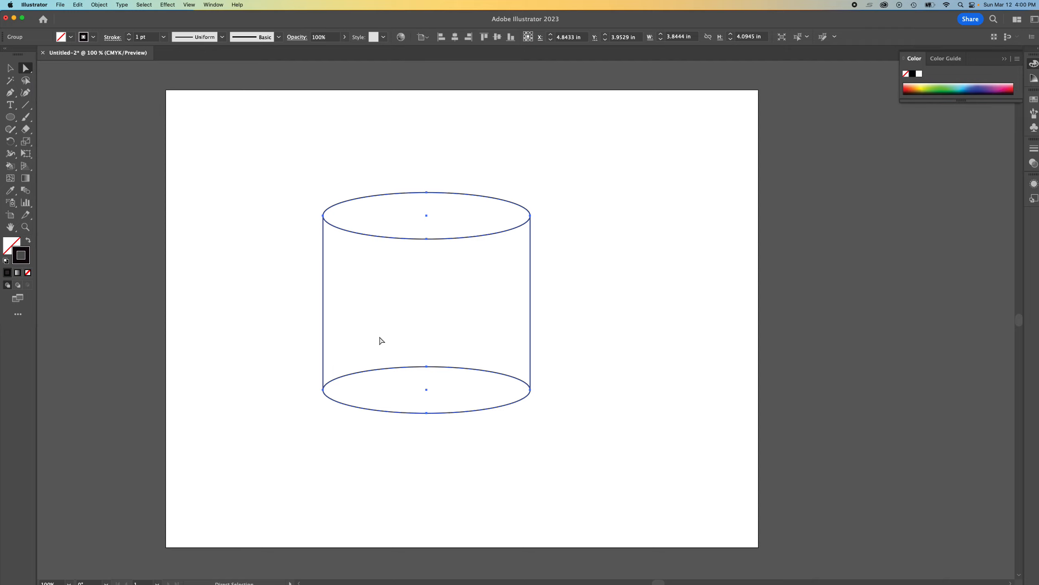
left_click_drag(402, 327, 457, 392)
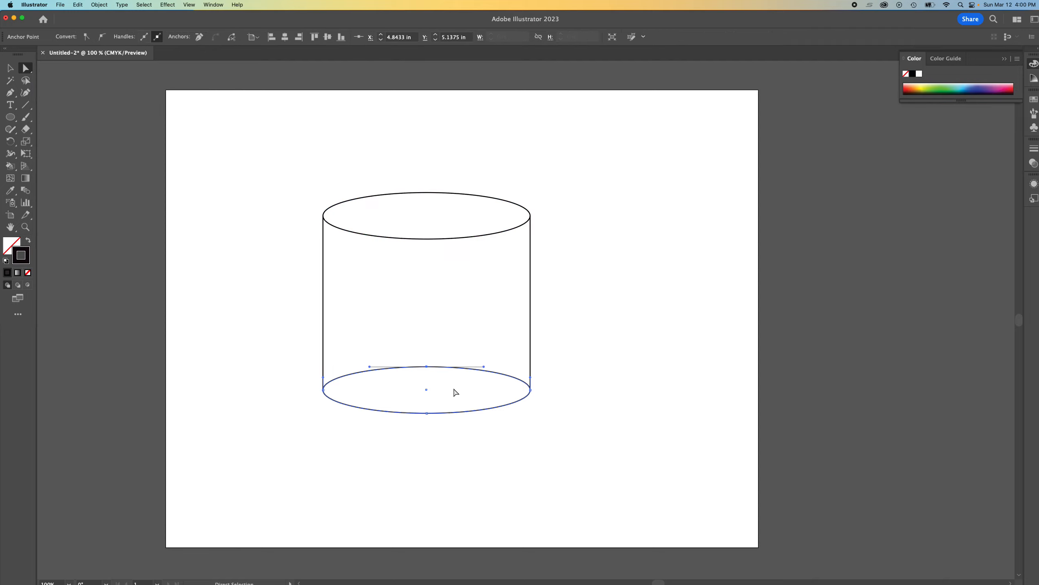
key("Delete")
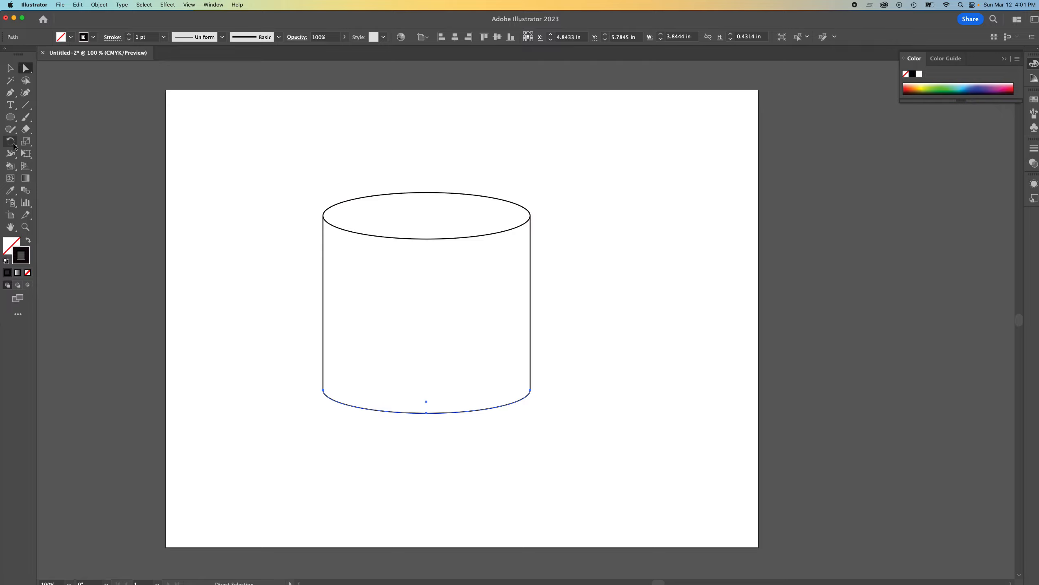
- Choose the Live Paint Bucket and set its fill to light pink F2C4CE
left_click(14, 169)
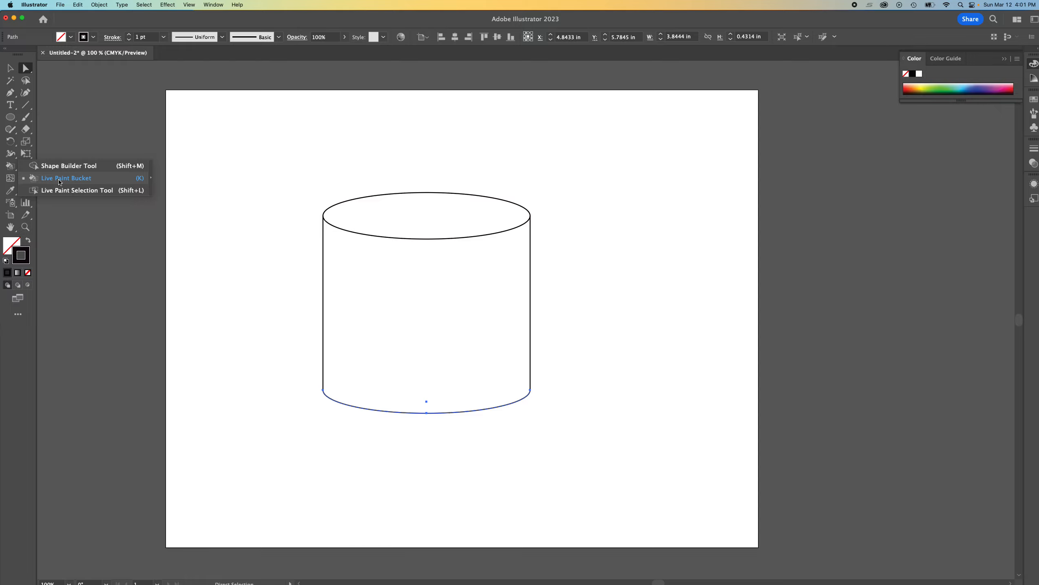
left_click(66, 178)
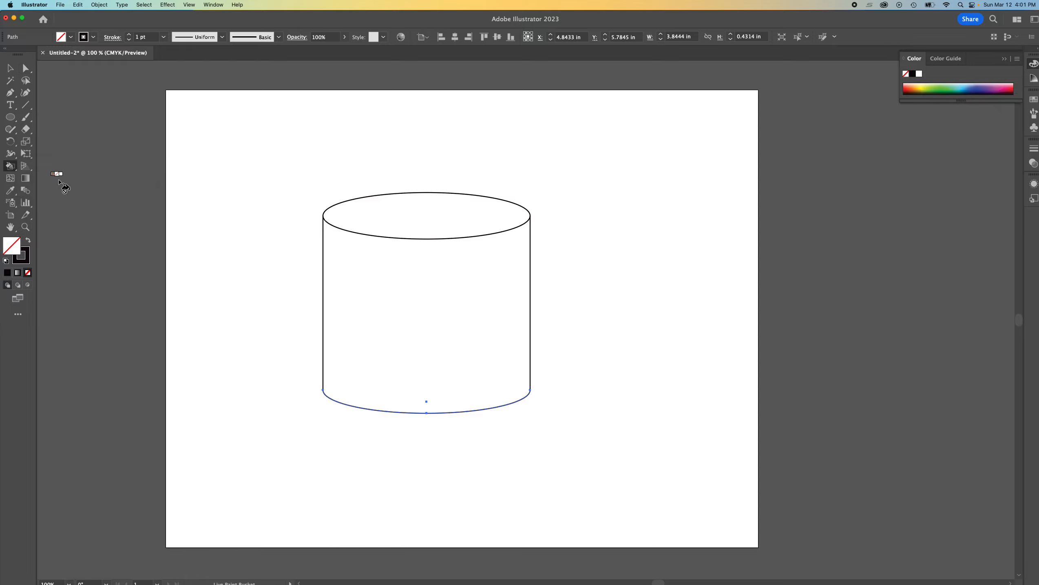
double_click(12, 245)
left_click(95, 230)
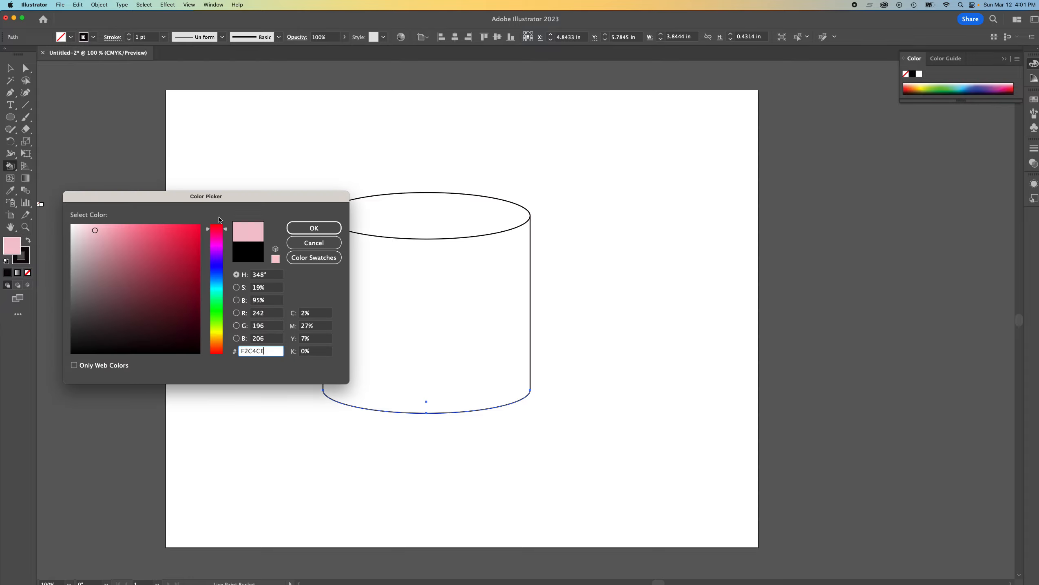
left_click(314, 228)
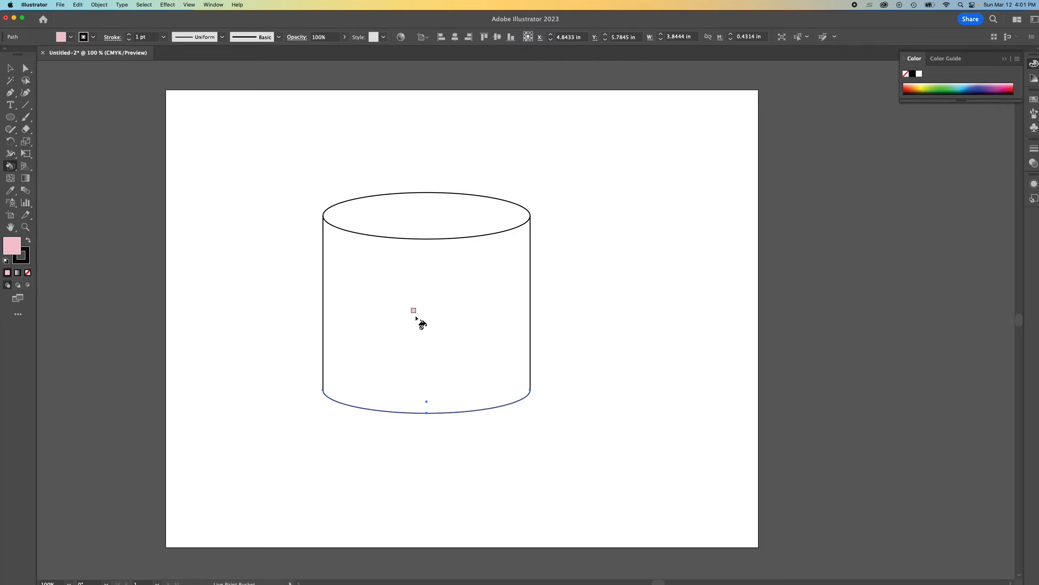
- Try to apply the pink fill to the whole cylinder, then undo it together with the removal of the lower ellipse's top anchor point
left_click(11, 69)
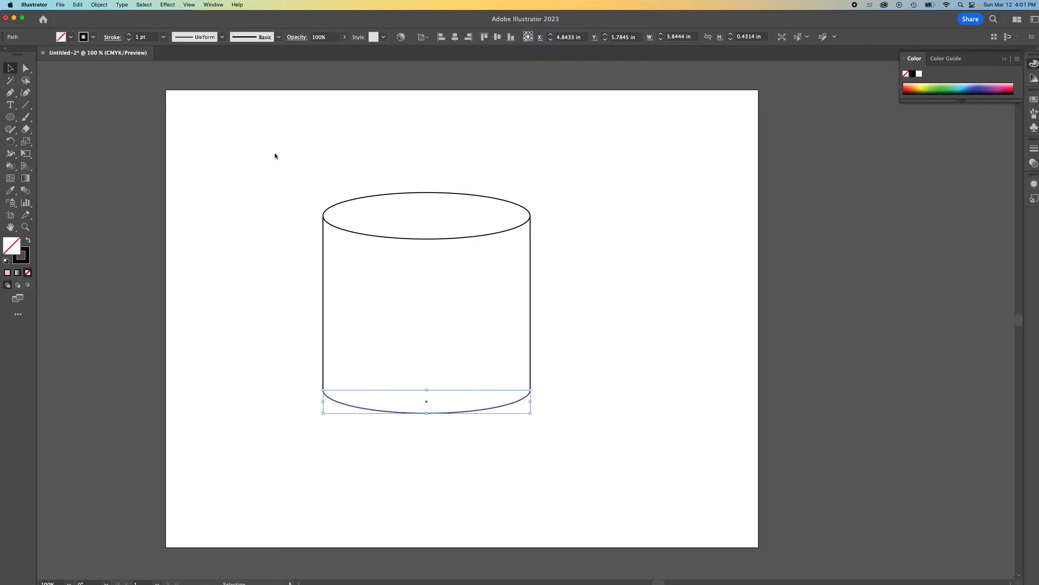
left_click_drag(274, 156, 589, 446)
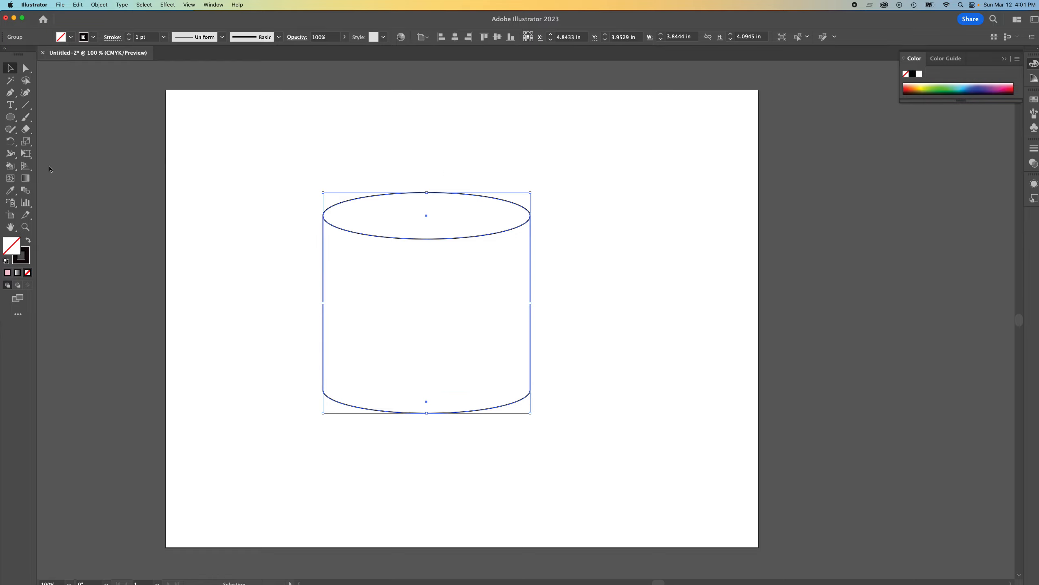
left_click_drag(10, 165, 57, 181)
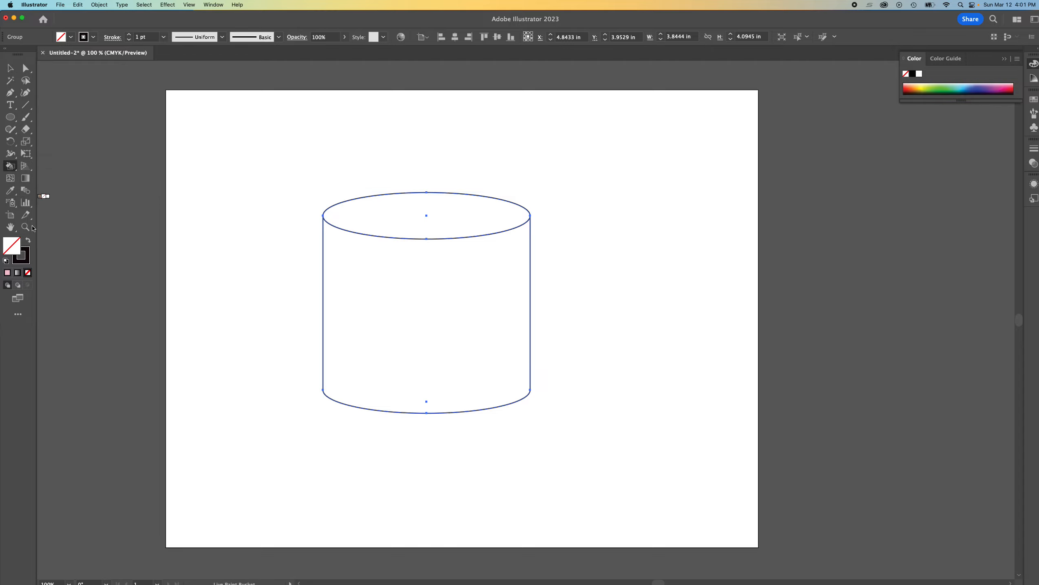
left_click(7, 274)
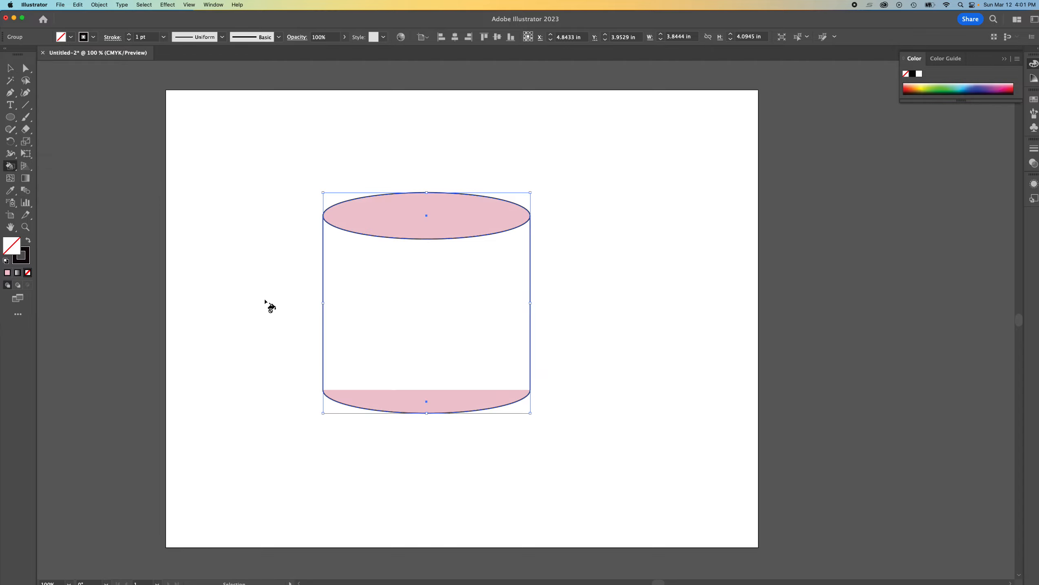
key("super+z")
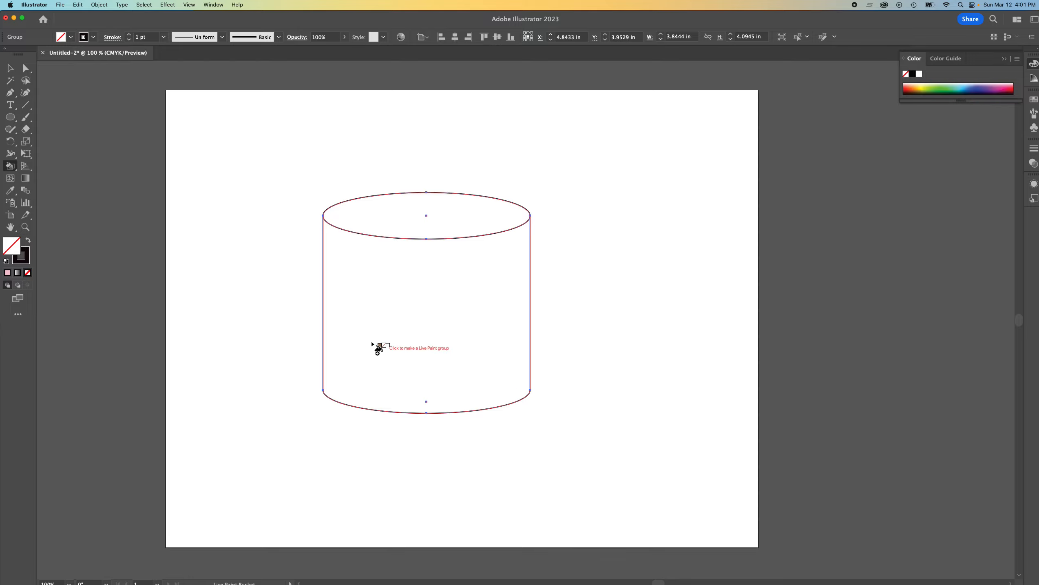
key("super+z")
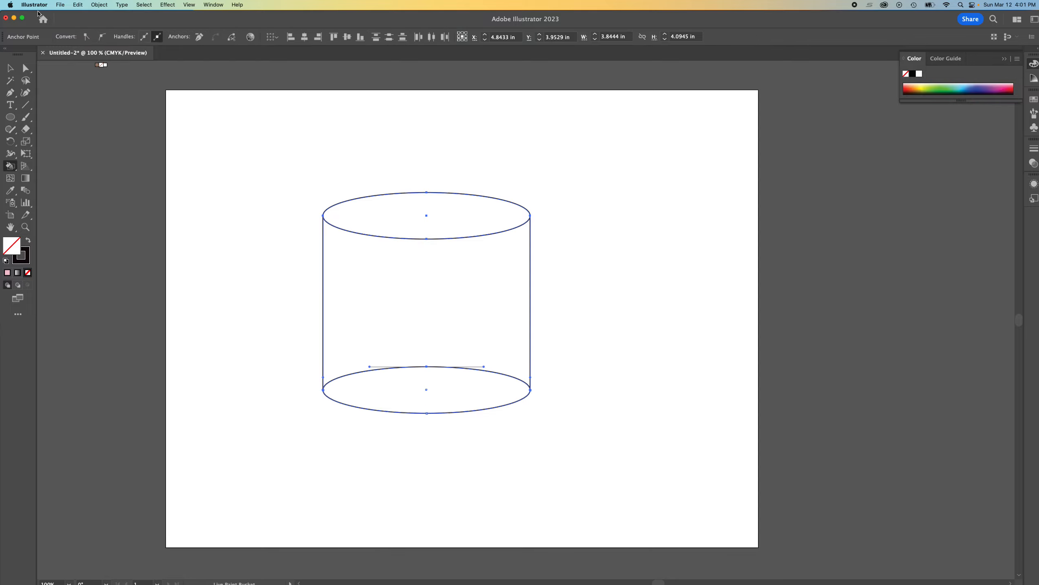
- Try a pink Live Paint fill on the area between the two complete ellipses, and undo it
left_click(10, 68)
left_click(97, 165)
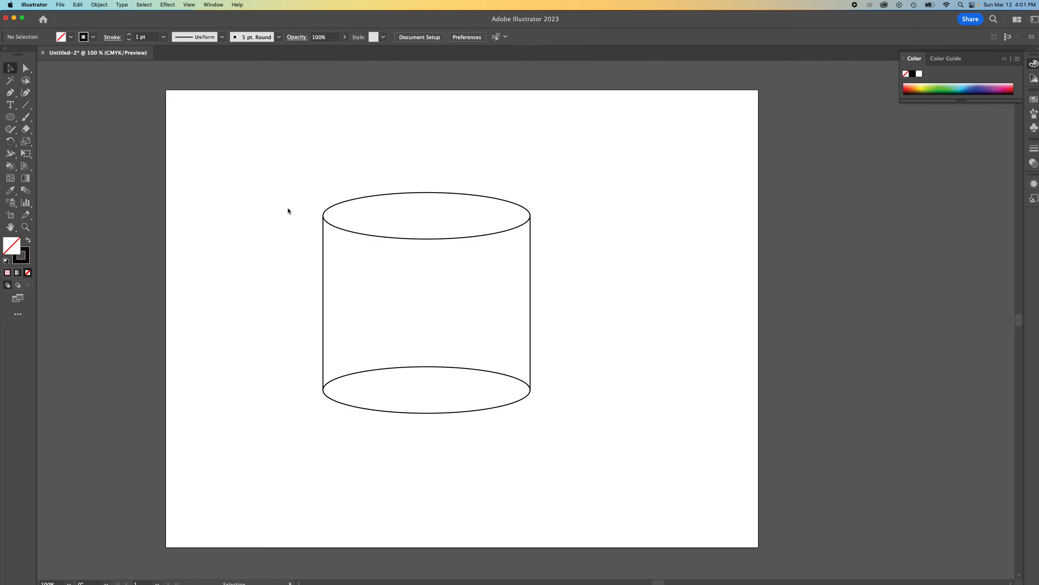
left_click_drag(288, 157, 664, 524)
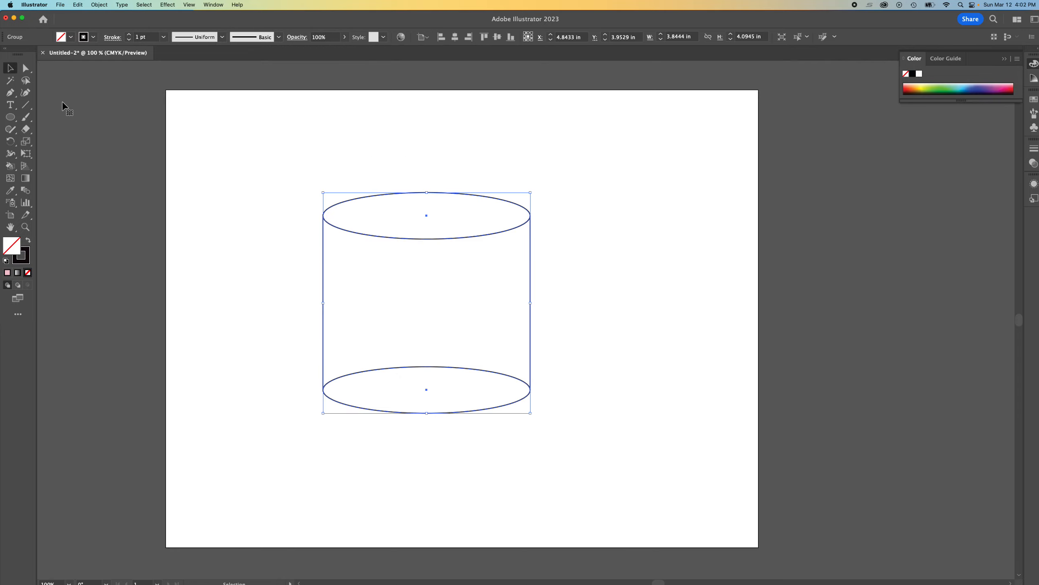
left_click_drag(12, 168, 48, 183)
double_click(14, 249)
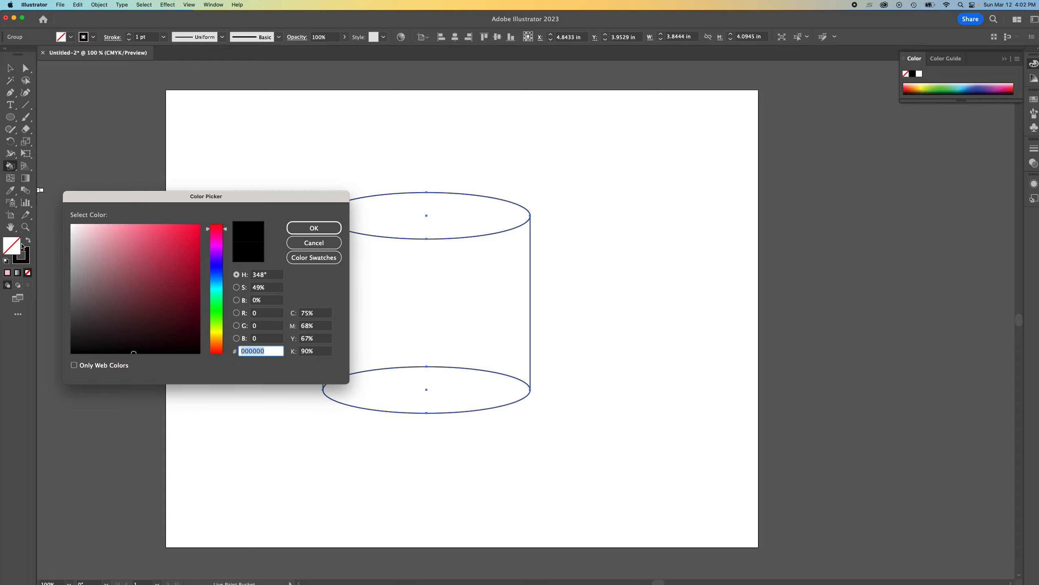
left_click(116, 232)
left_click(315, 229)
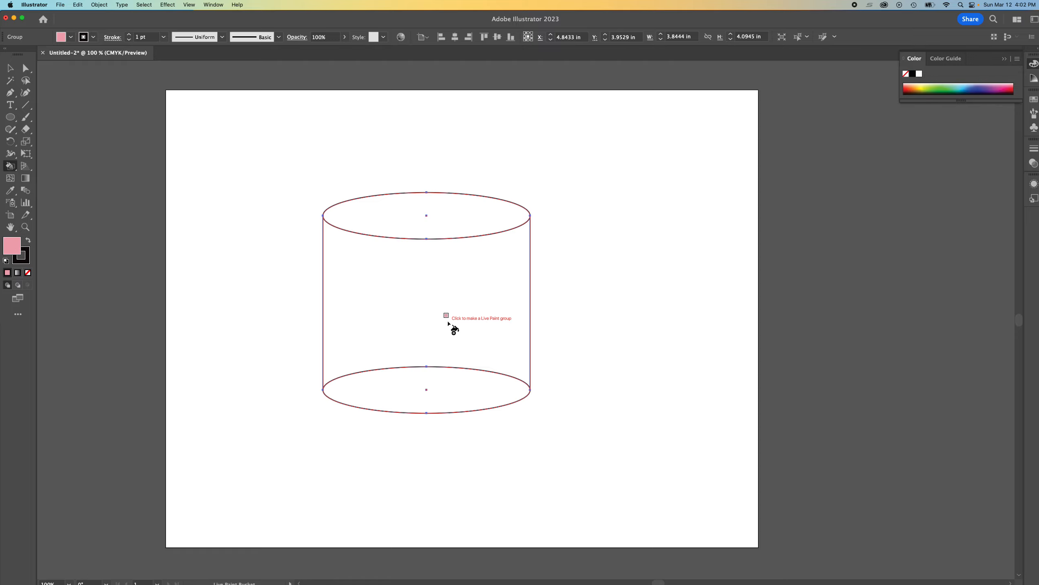
left_click(438, 321)
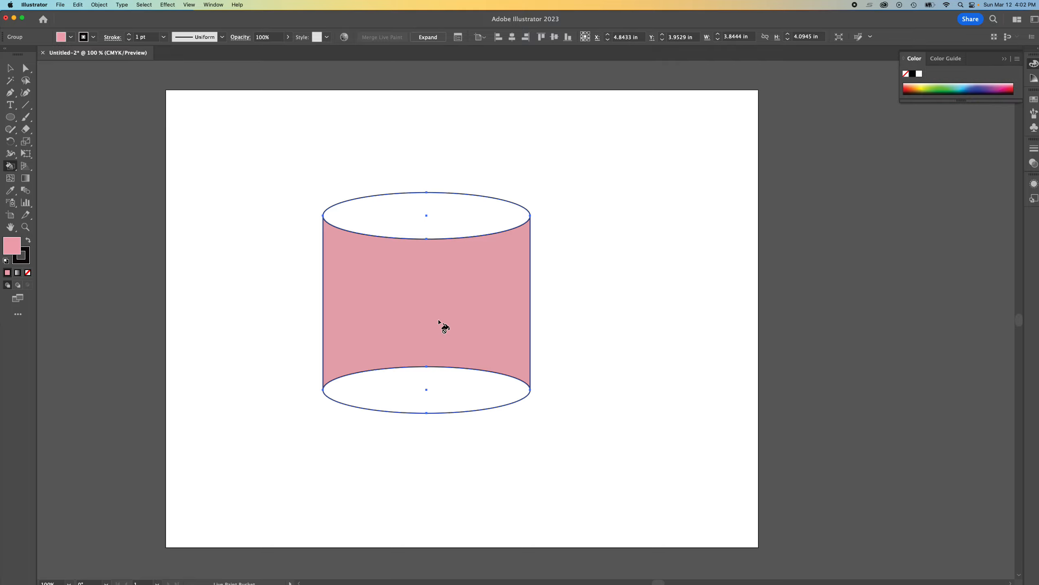
key("v")
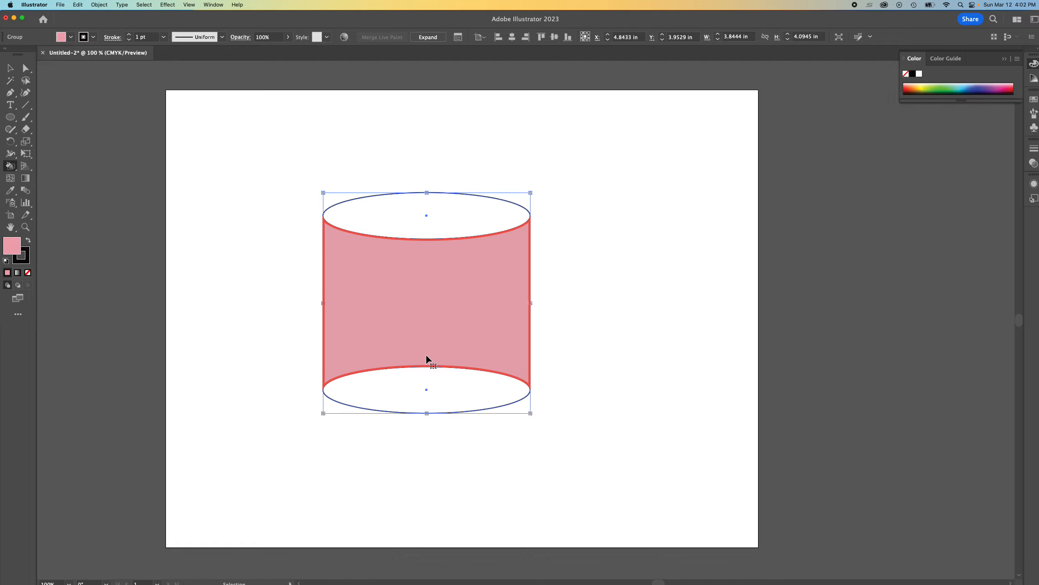
key("cmd+z")
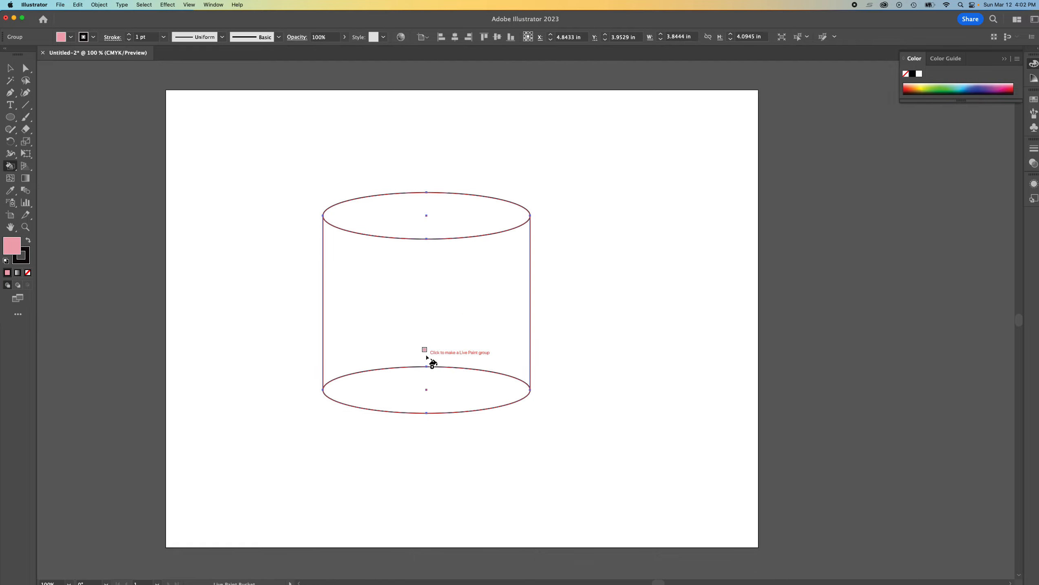
- Delete the top anchor point of the lower ellipse to remove the cylinder's hidden back edge
left_click(26, 69)
left_click(436, 369)
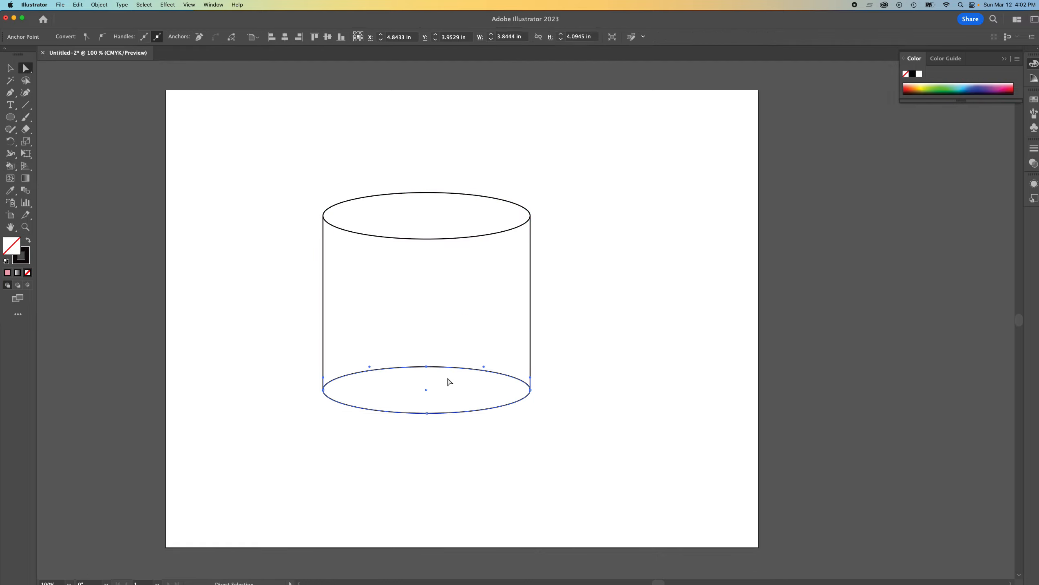
left_click(426, 367)
key("Delete")
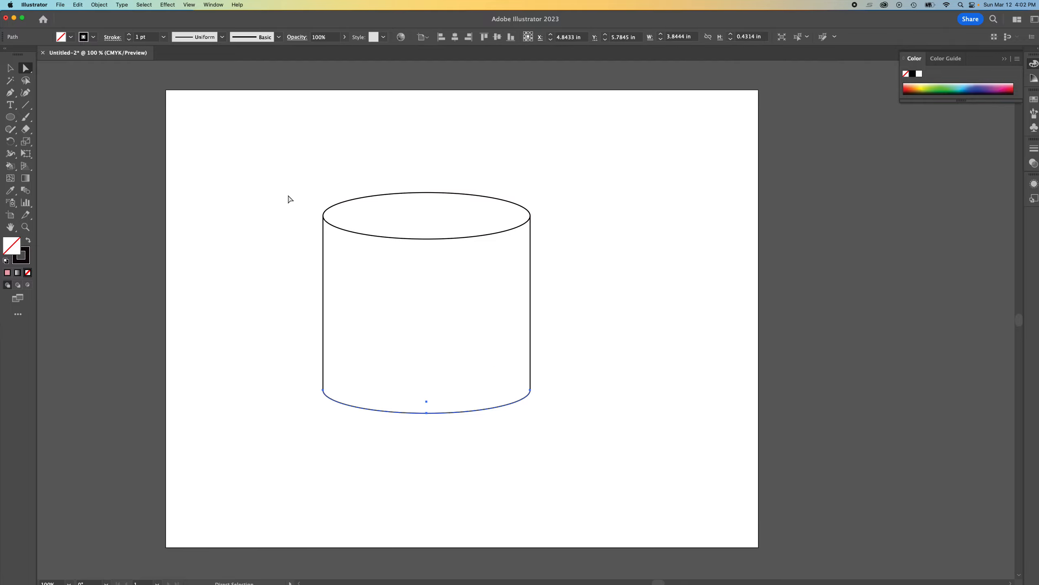
- Fill the body of the whole selected cylinder with pink ED9AAC using the Live Paint Bucket
left_click_drag(293, 177, 566, 450)
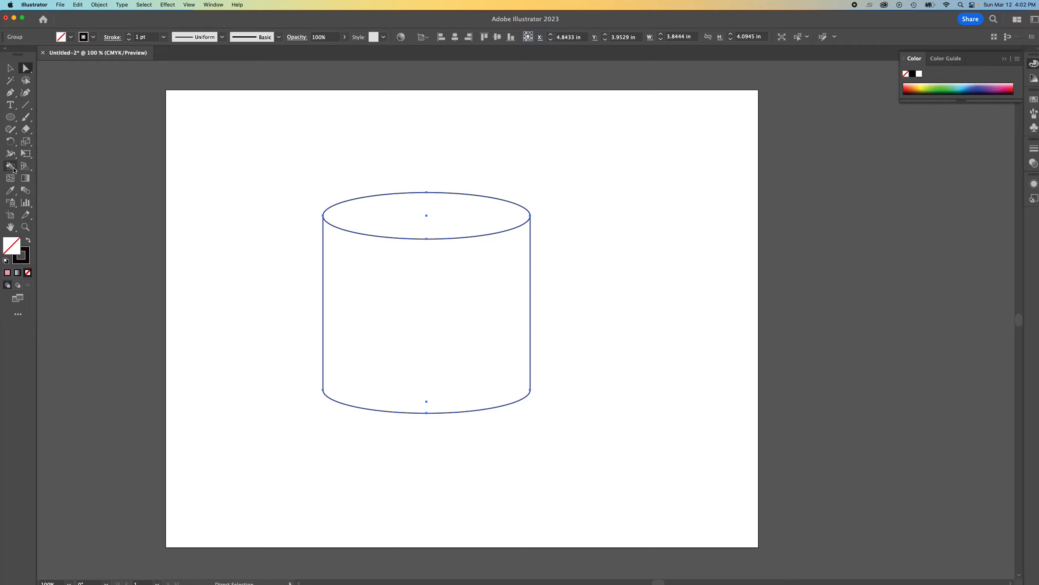
left_click(10, 165)
left_click(31, 177)
double_click(15, 248)
left_click(117, 232)
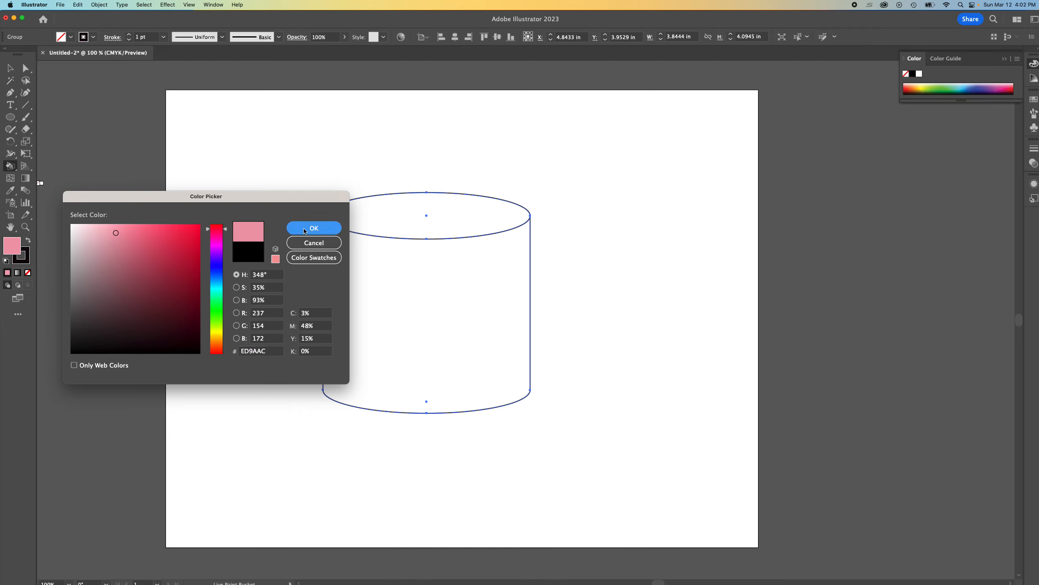
left_click(314, 228)
left_click(409, 320)
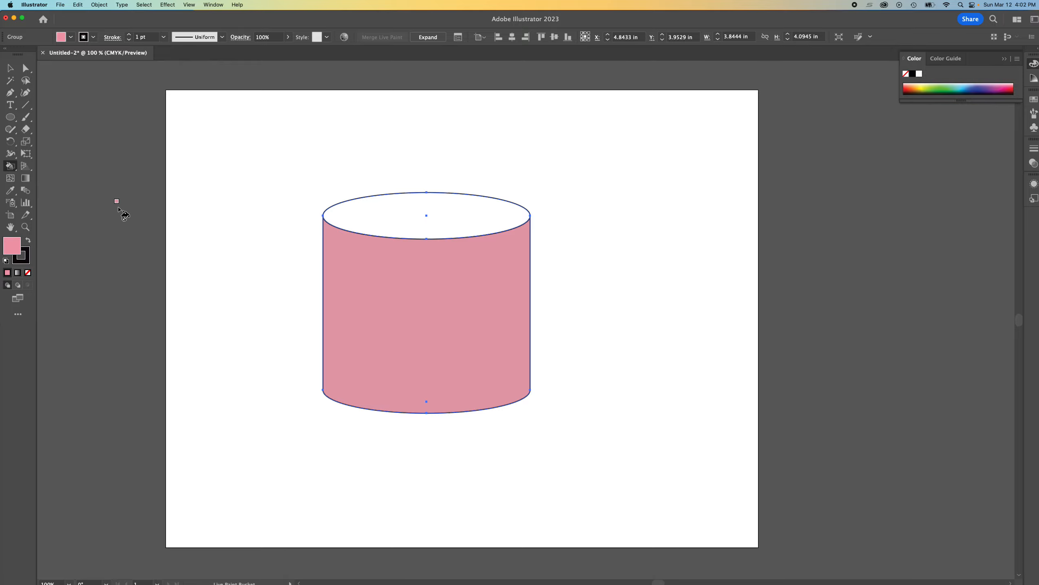
- Fill the cylinder's top ellipse with bright red-pink EF295D using the Live Paint Bucket
double_click(10, 247)
left_click(178, 231)
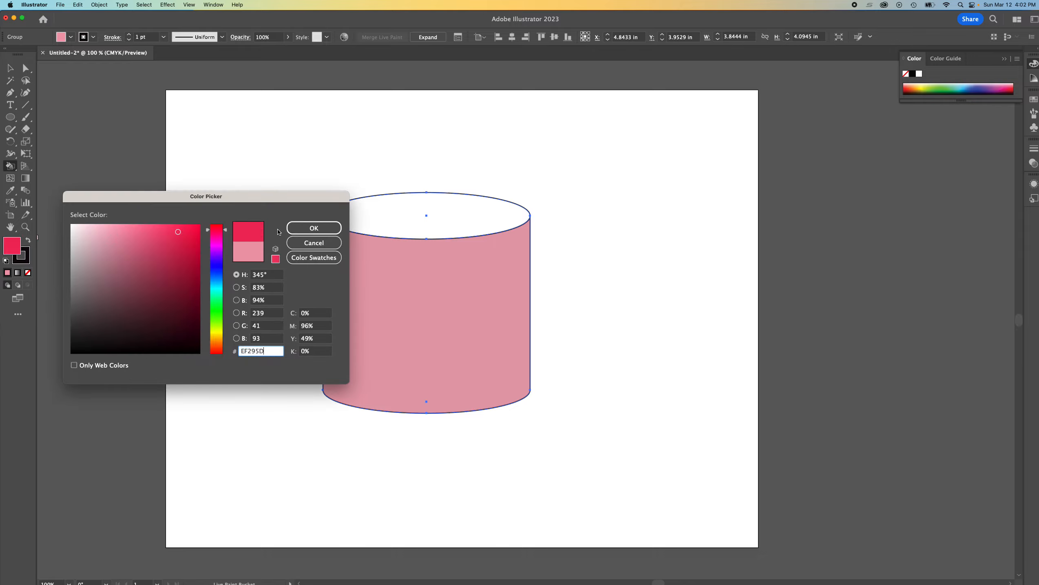
left_click(314, 228)
left_click(414, 219)
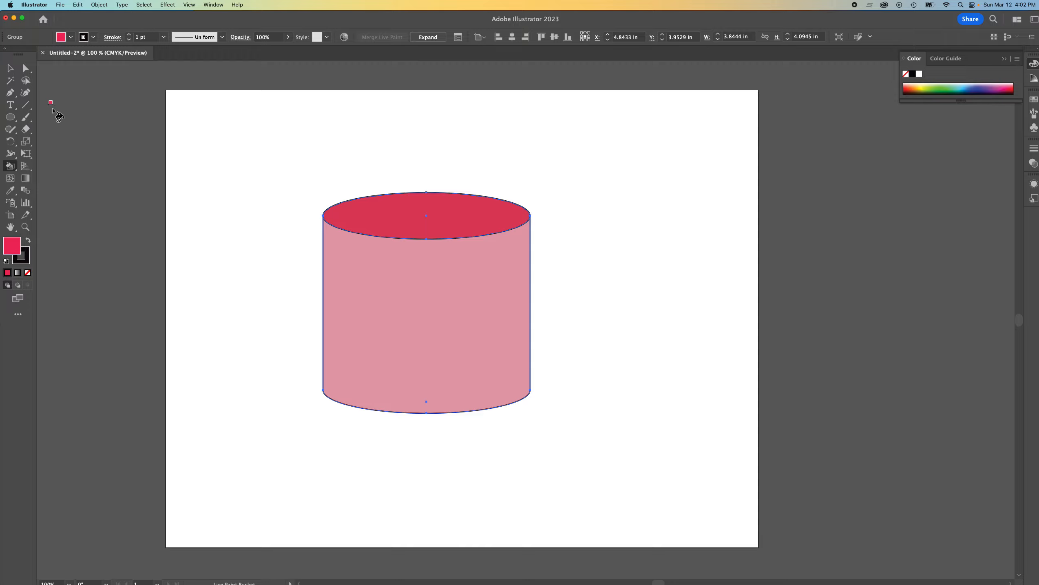
- Resize the cylinder to about 2.78 by 4.99 in and place it in the left half of the artboard
left_click(11, 68)
left_click_drag(296, 150, 558, 450)
left_click_drag(449, 328, 344, 370)
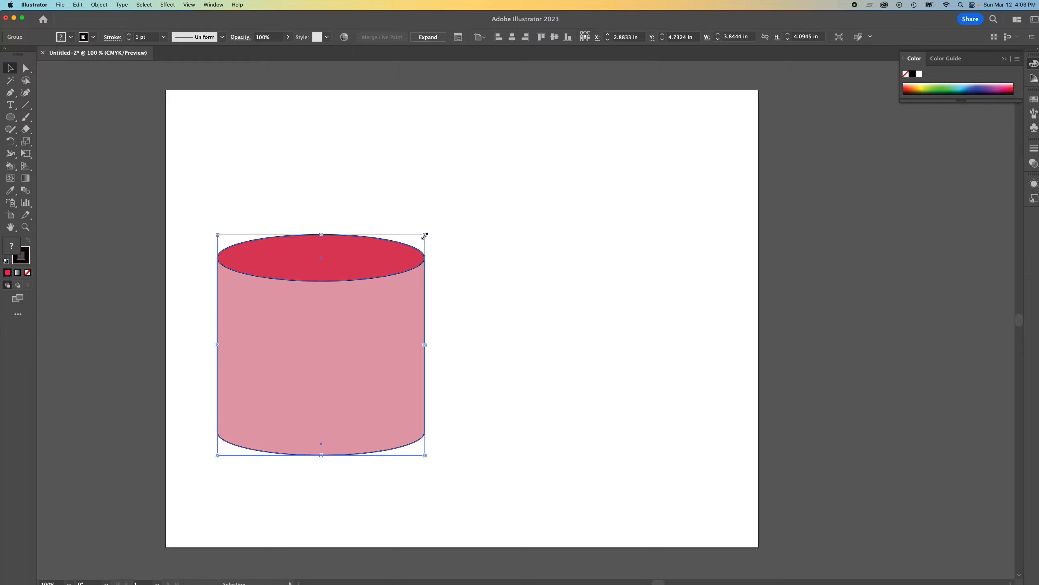
left_click_drag(424, 235, 371, 192)
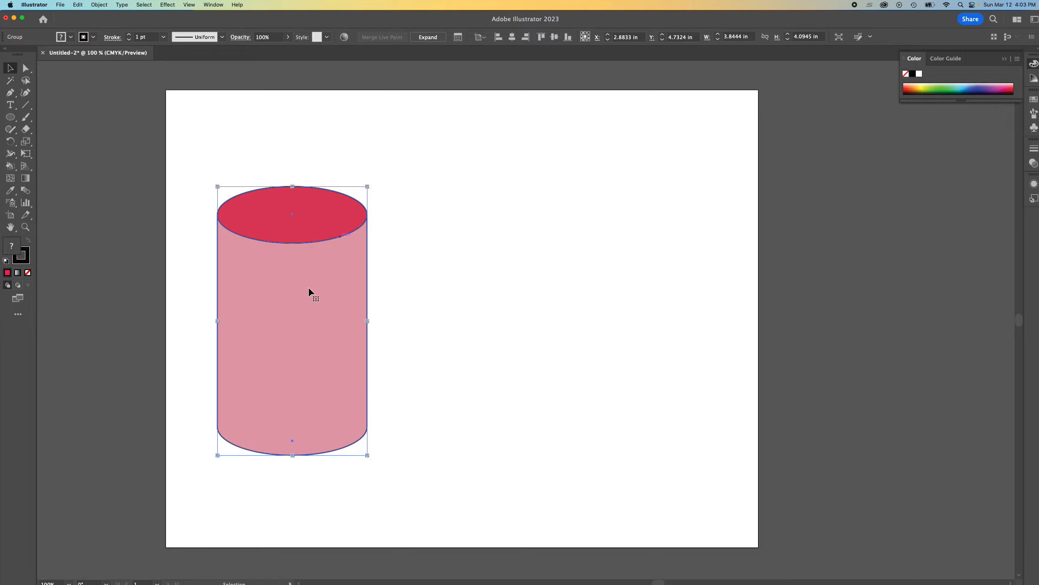
mouse_move(310, 317)
left_mouse_down()
mouse_move(355, 325)
mouse_move(324, 311)
left_mouse_up()
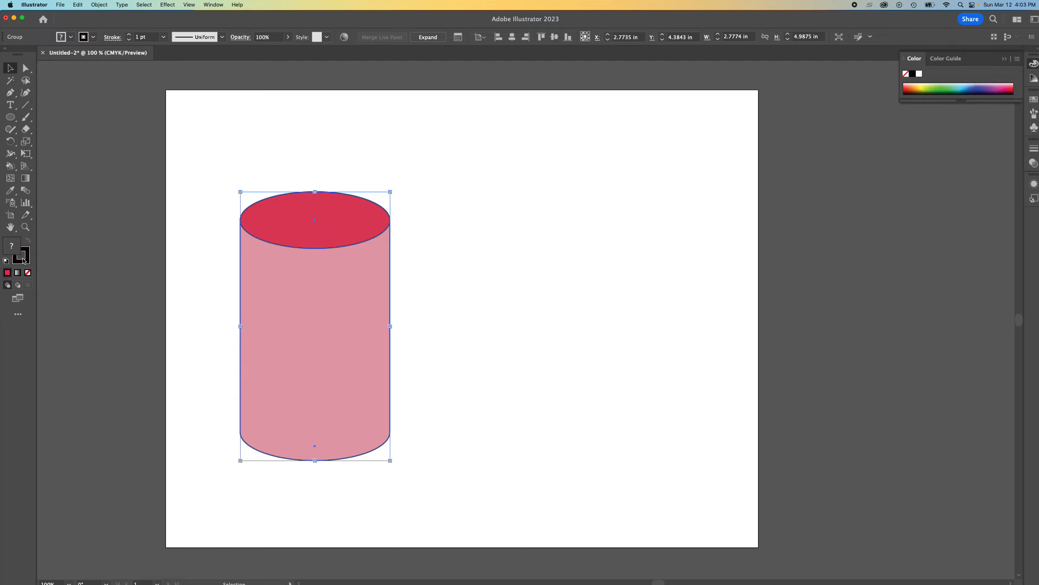
- Remove the black stroke from the cylinder and deselect it
left_click(23, 262)
double_click(24, 262)
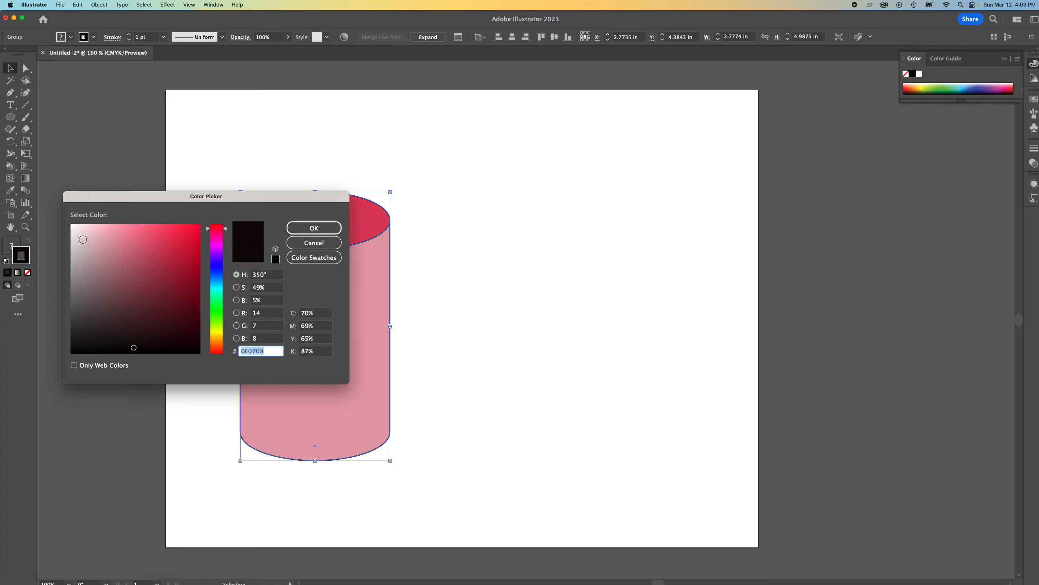
left_click(313, 242)
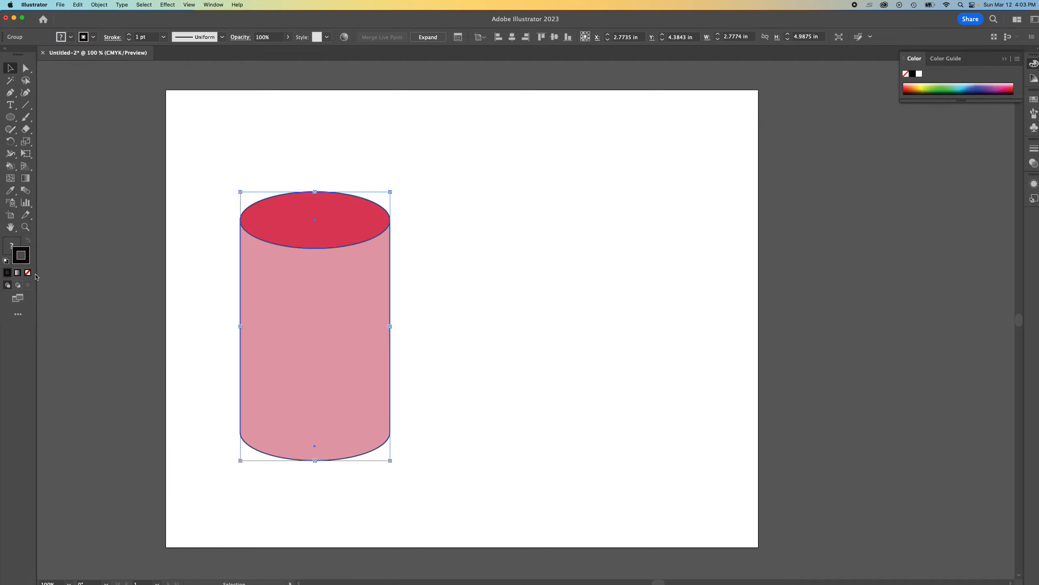
left_click(28, 273)
left_click(194, 320)
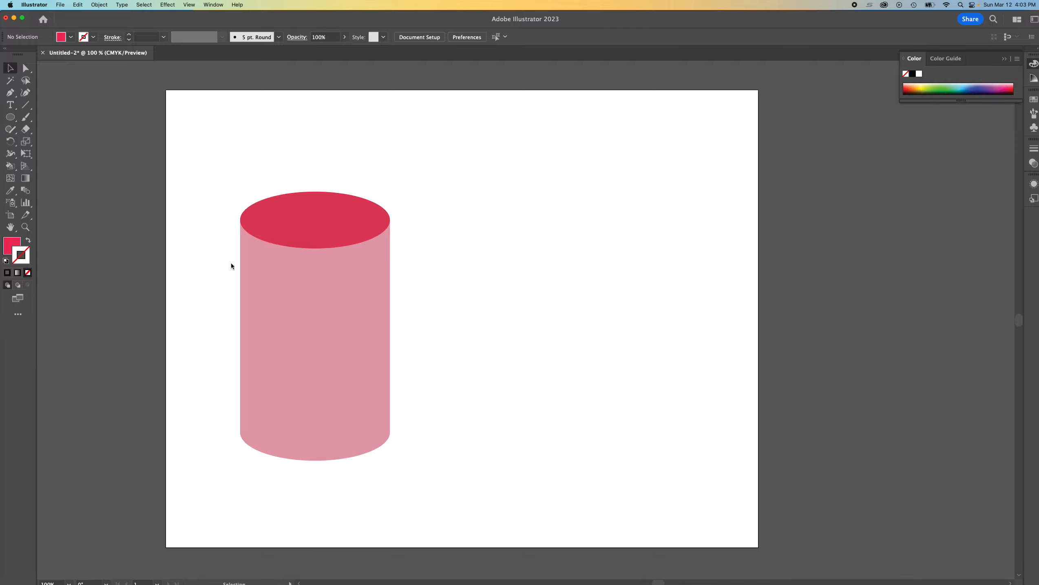
- Show the document's layers, lock Layer 1, and keep the layer list beside the artboard
key("F7")
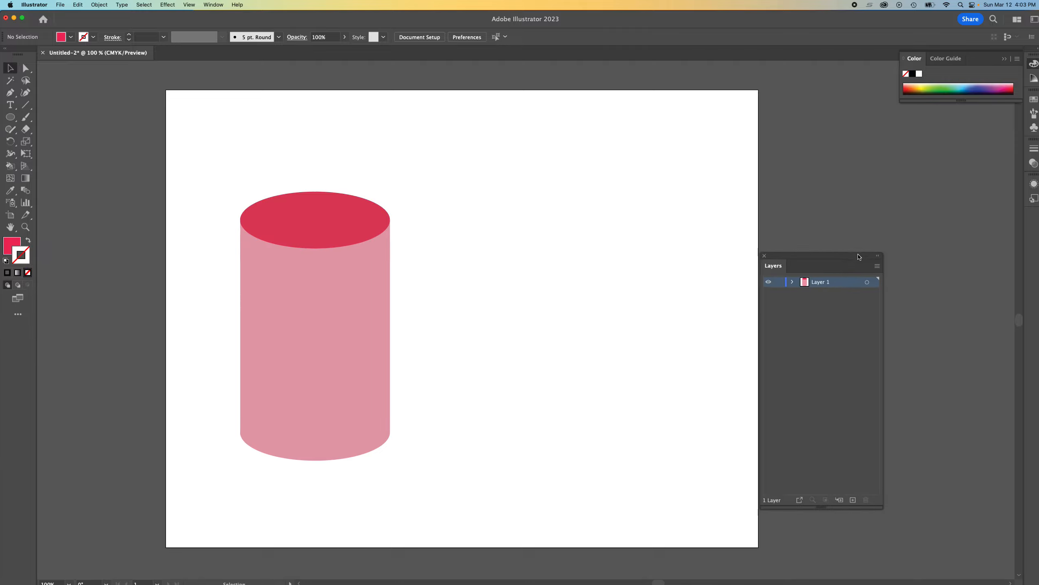
left_click_drag(828, 256, 620, 191)
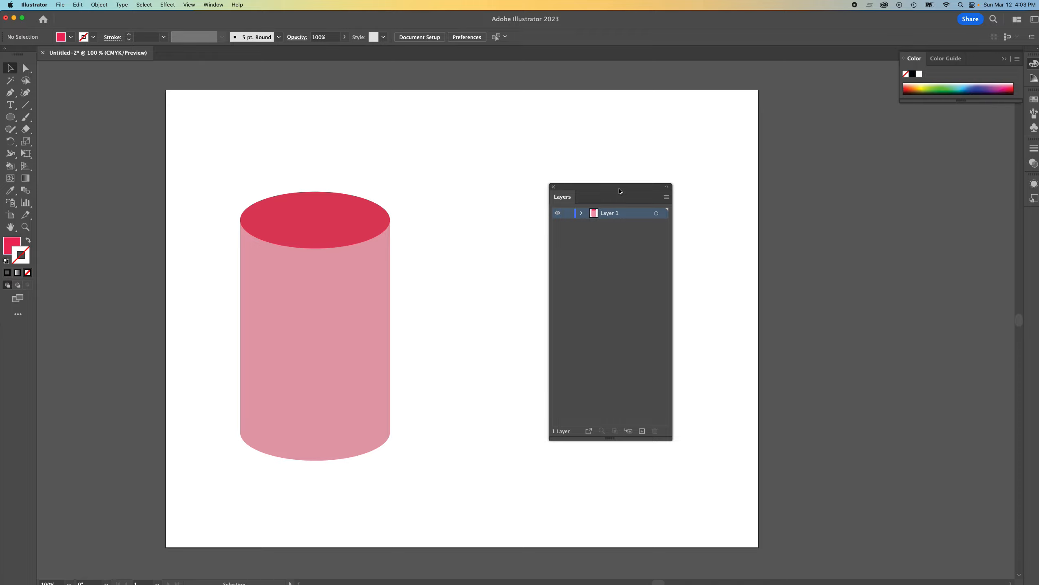
left_click(212, 4)
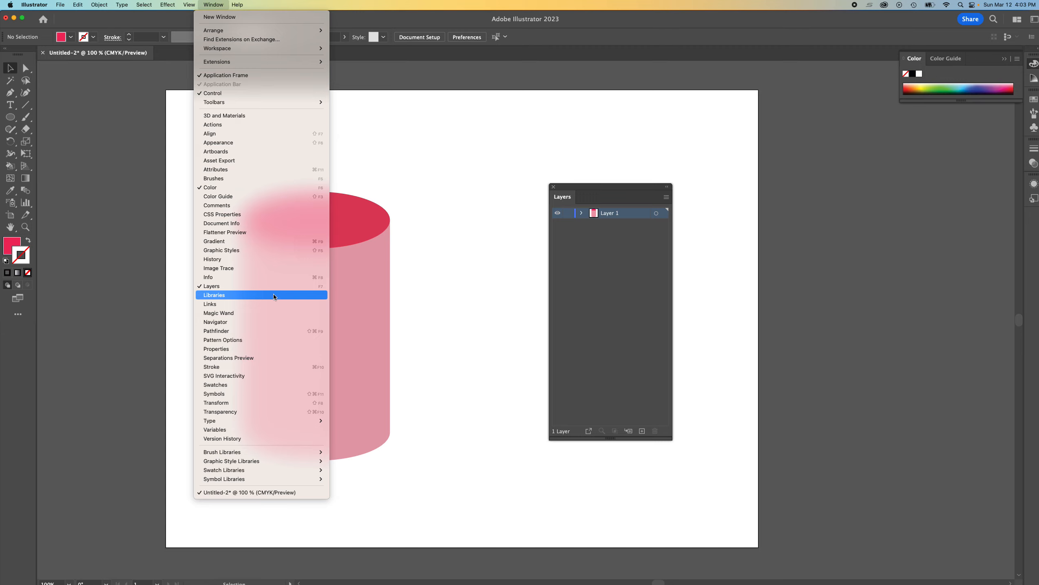
left_click(633, 207)
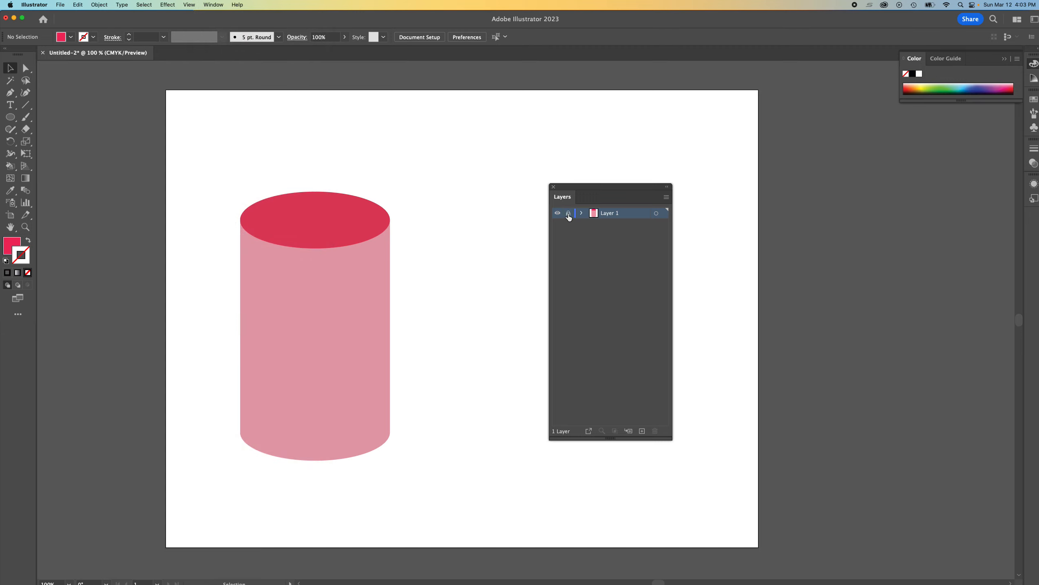
left_click_drag(600, 190, 855, 207)
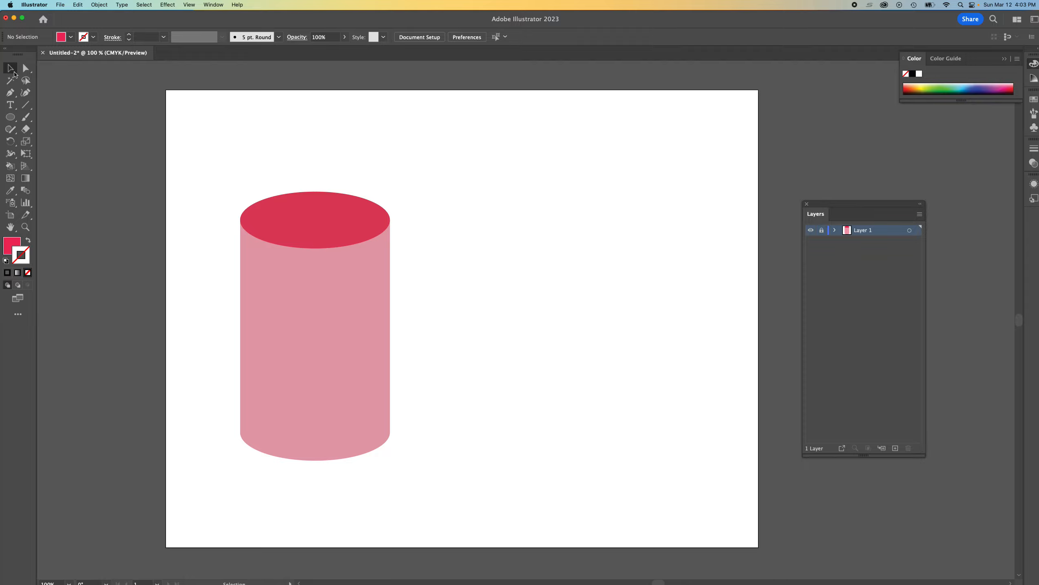
- Choose the Pen tool and set the fill colour to near-black
left_click(10, 93)
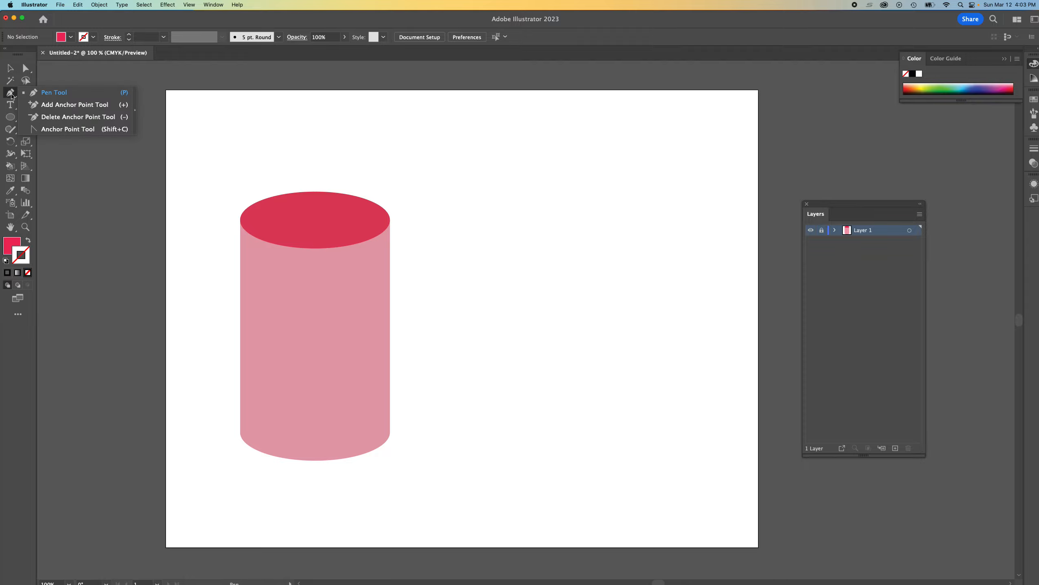
left_click(54, 94)
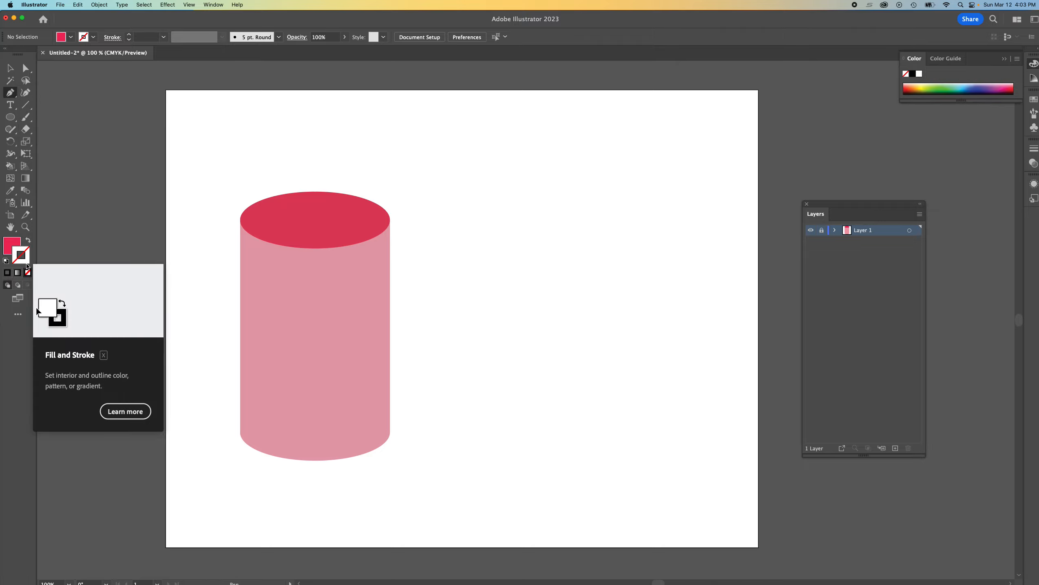
double_click(16, 245)
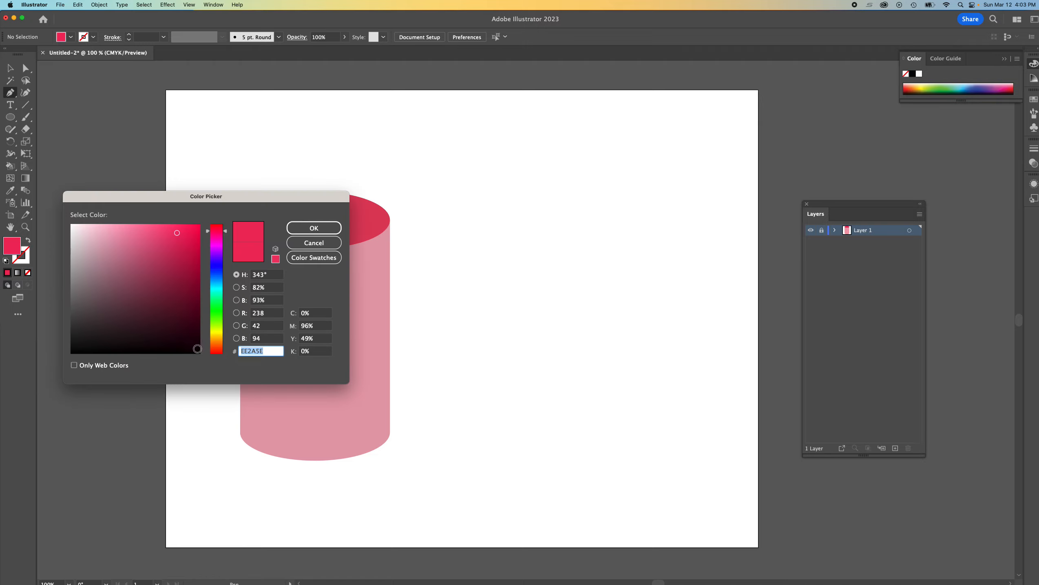
left_click(195, 349)
left_click(314, 228)
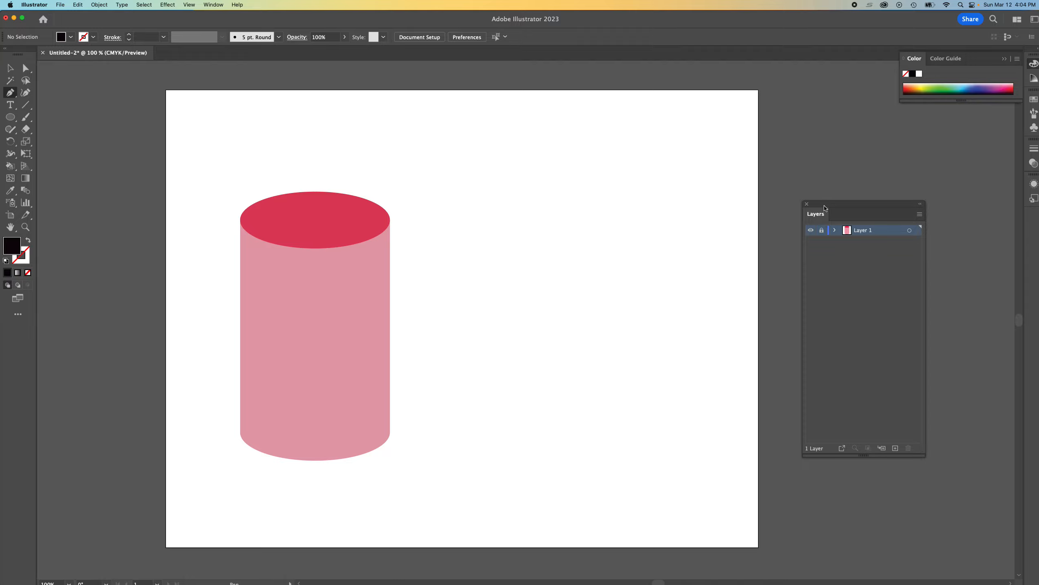
- Add a new layer above the locked Layer 1 and move the layer list back off the artboard
left_click_drag(825, 208, 537, 132)
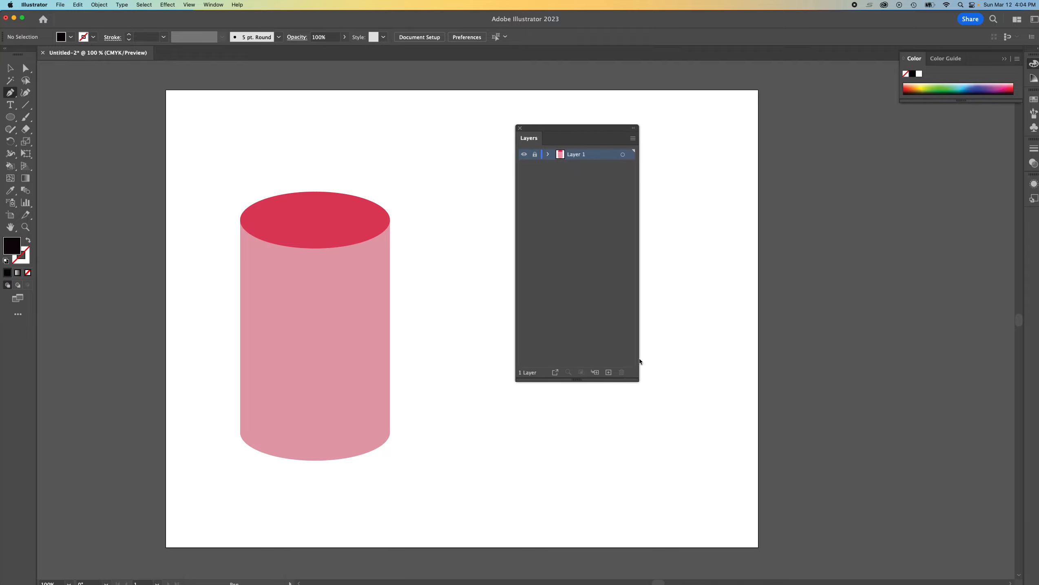
left_click(609, 371)
left_click_drag(569, 135, 836, 167)
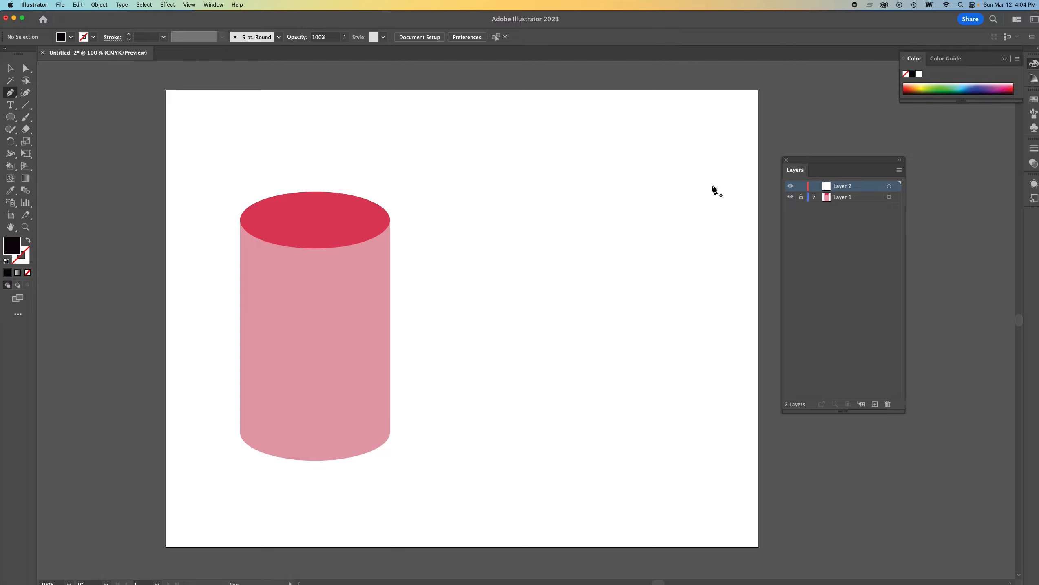
left_click_drag(804, 161, 829, 209)
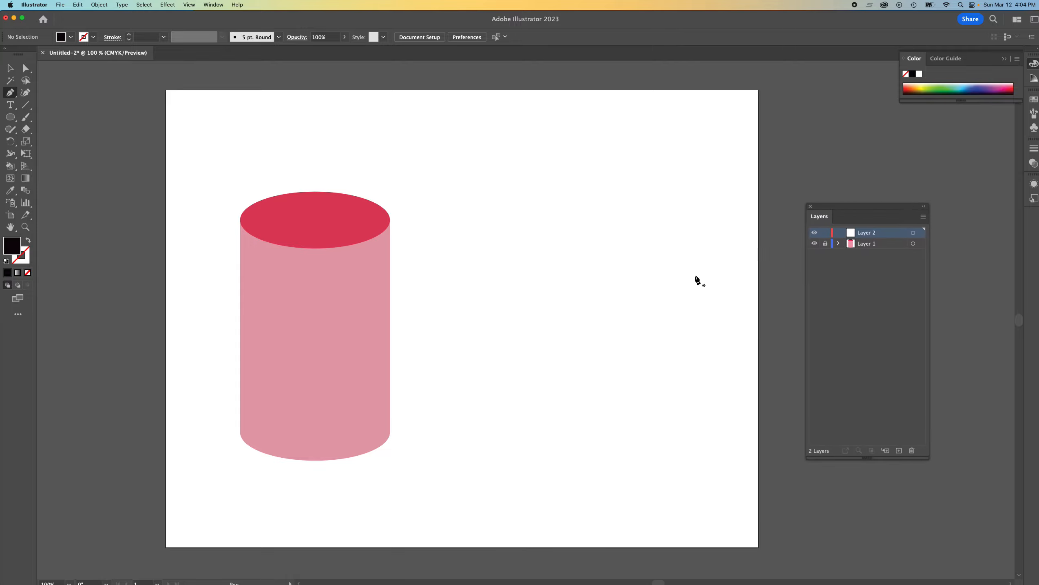
- With the Pen tool, draw a round-topped black shape about 2.60 by 5.23 in over the cylinder, starting at its lower-left edge
left_click(244, 432)
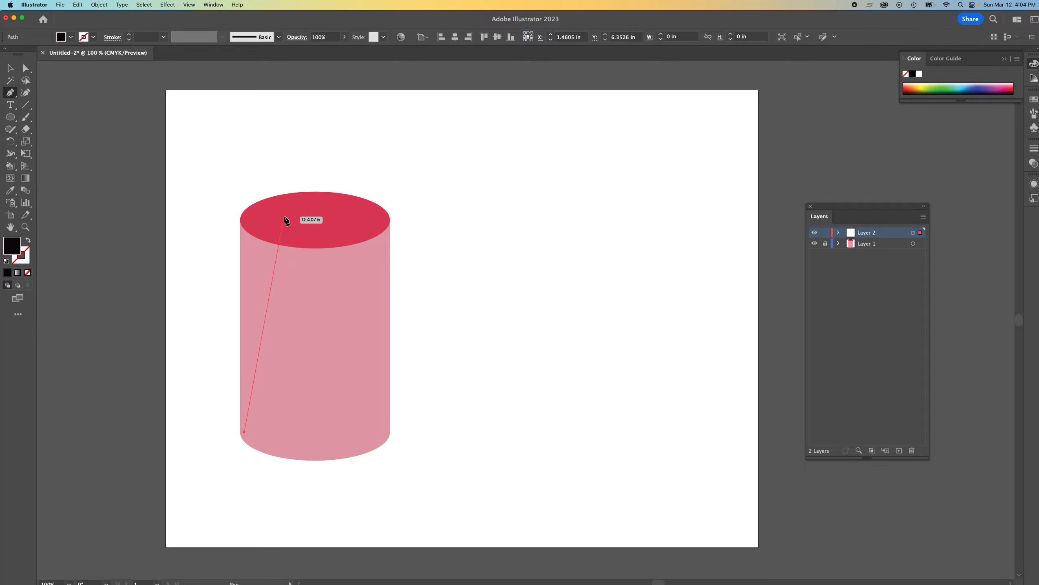
left_click_drag(284, 216, 299, 177)
left_click_drag(382, 225, 364, 343)
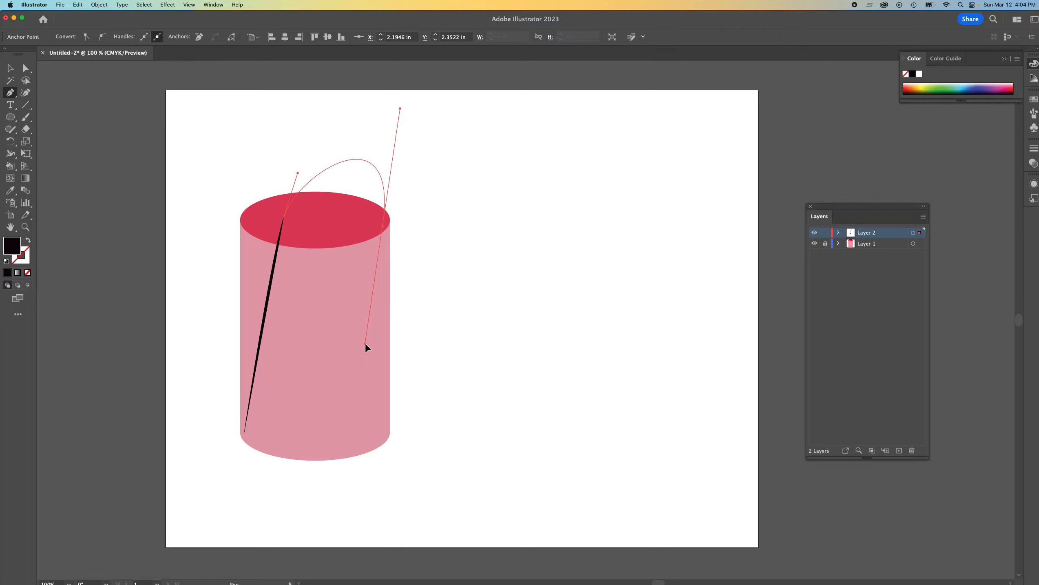
left_click_drag(365, 344, 365, 345)
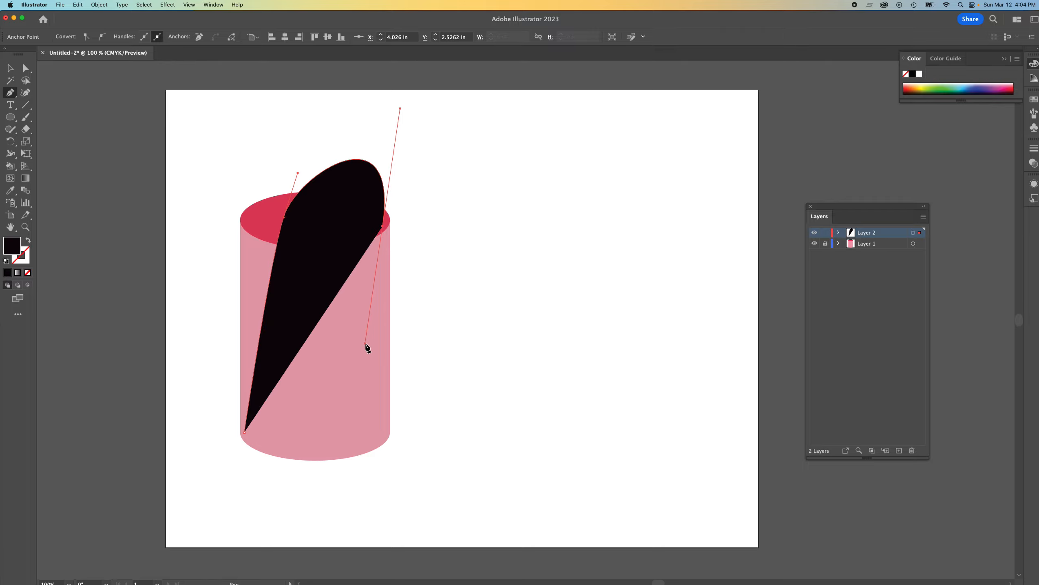
left_click(365, 441)
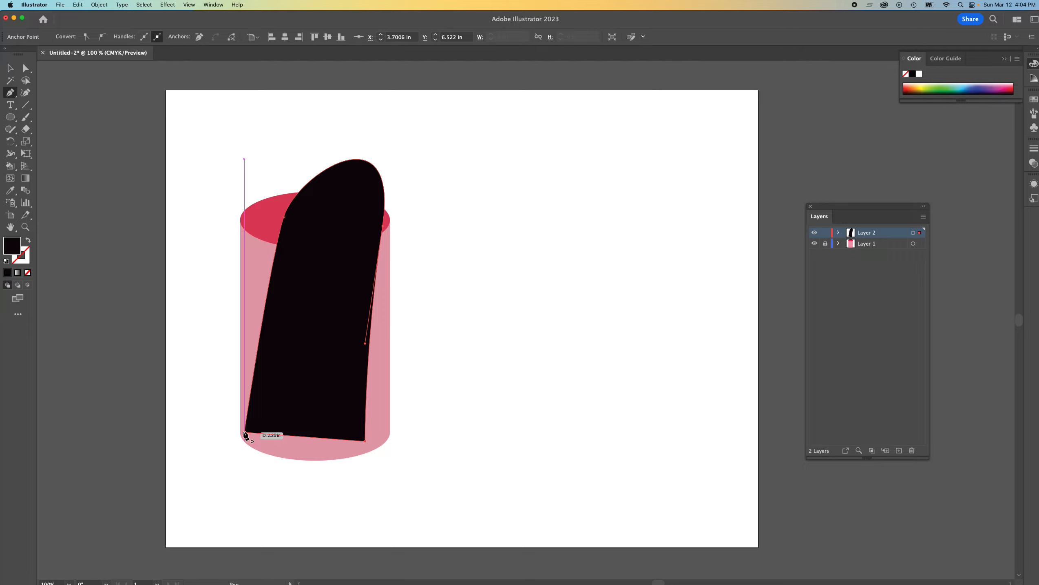
- Close the black path precisely at its starting anchor near the cylinder's lower-left edge
key("super+space")
left_click(244, 431, "super")
left_click(243, 431, "super")
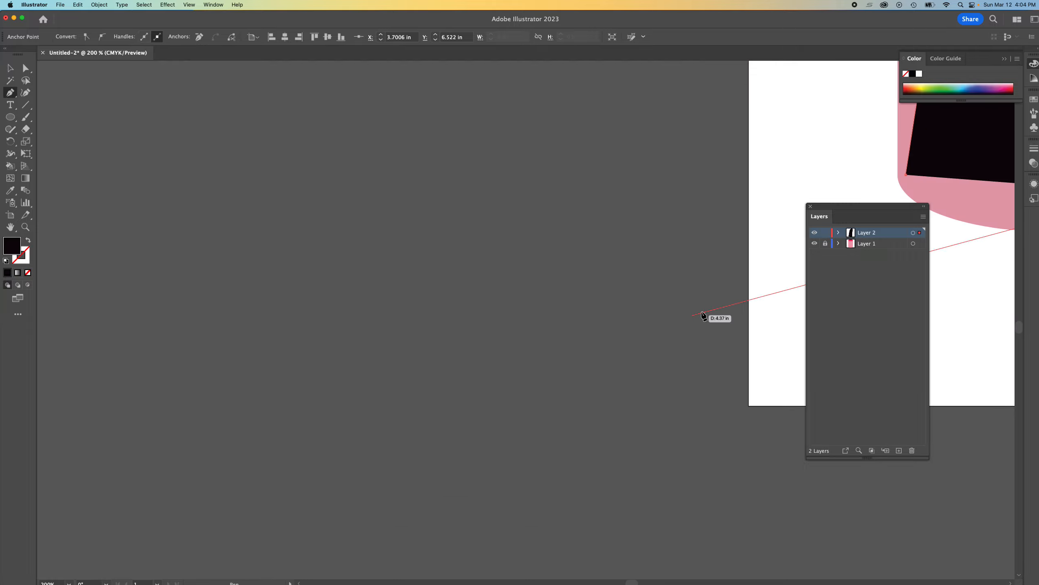
left_click_drag(749, 299, 176, 414)
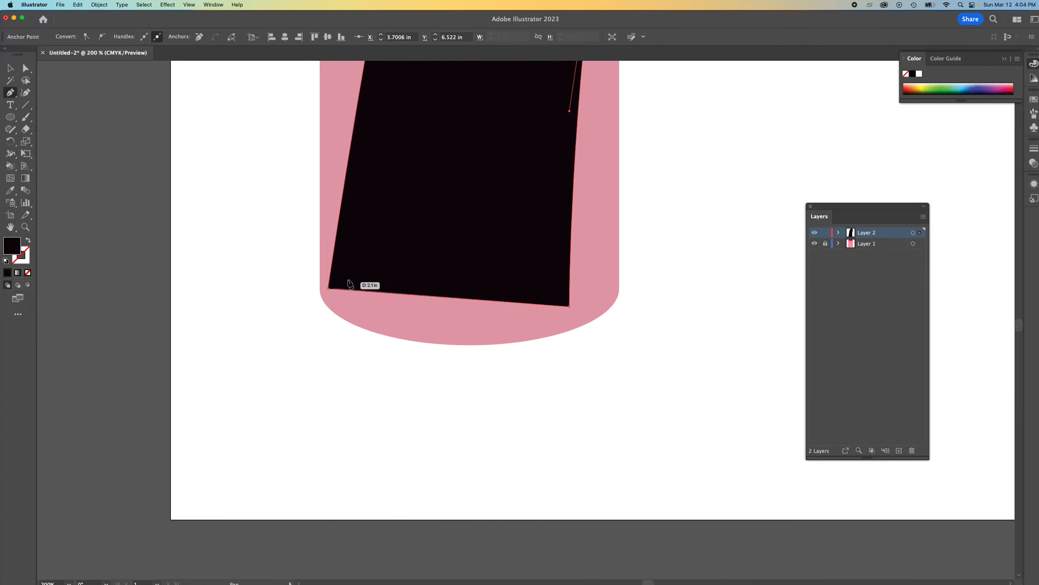
left_click(328, 289)
scroll(436, 311, "up", 5)
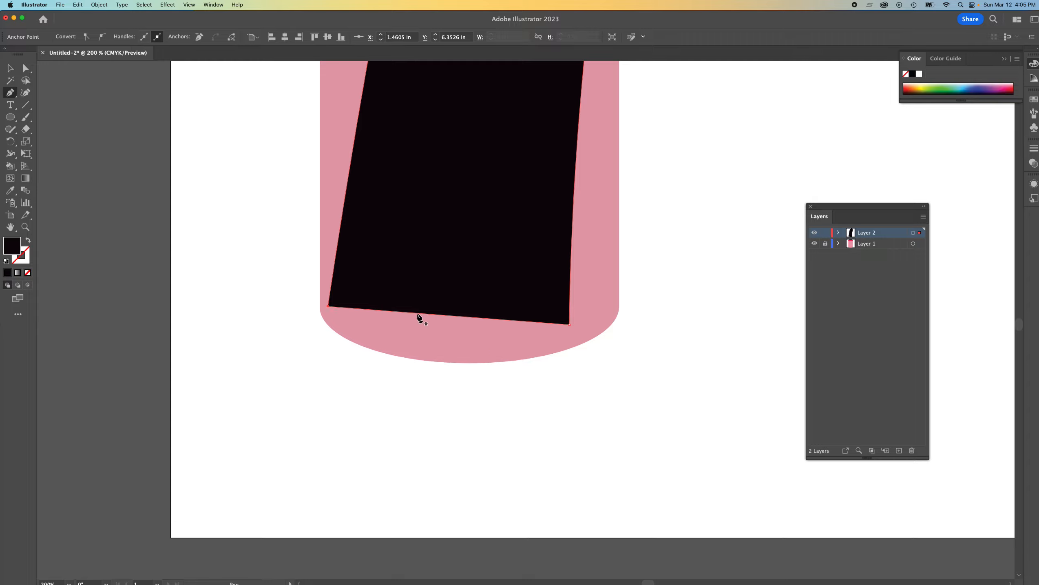
- With Direct Selection, pull the upper curve handles of the black shape to make its rounded top taller and fuller
key("super+minus")
key("super+minus")
key("super+minus")
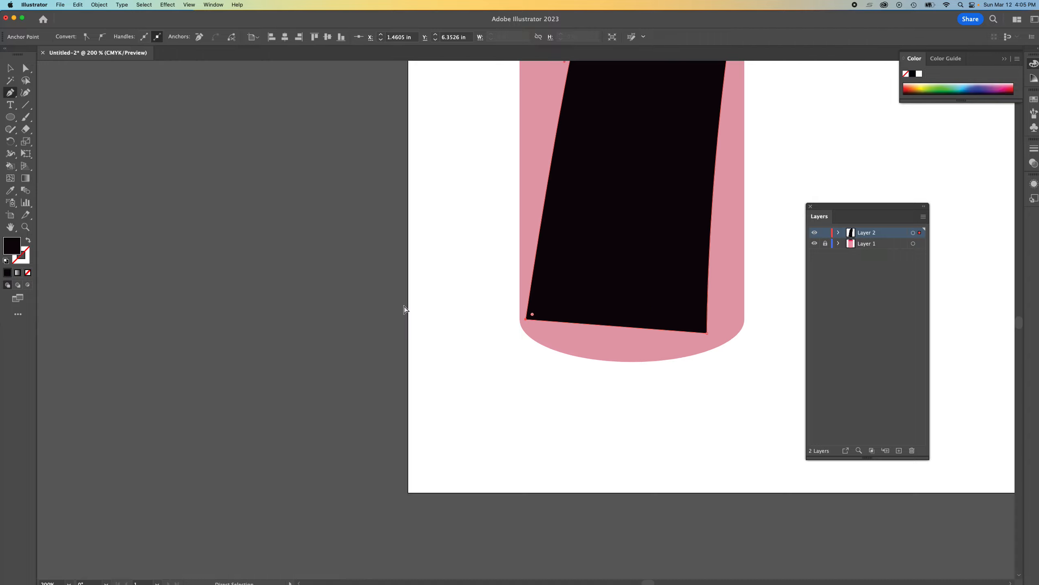
left_click_drag(527, 280, 178, 307)
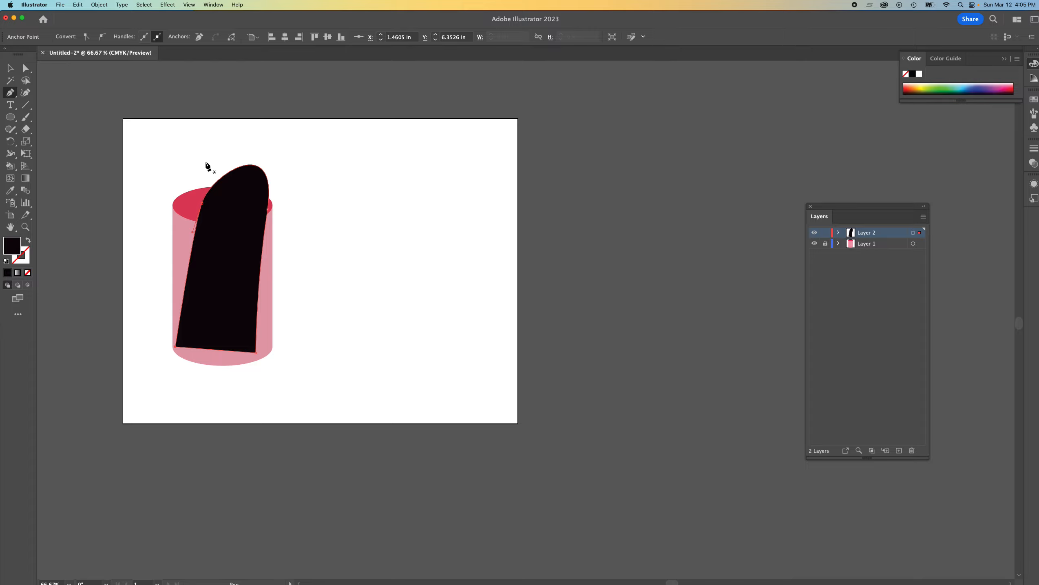
left_click(25, 68)
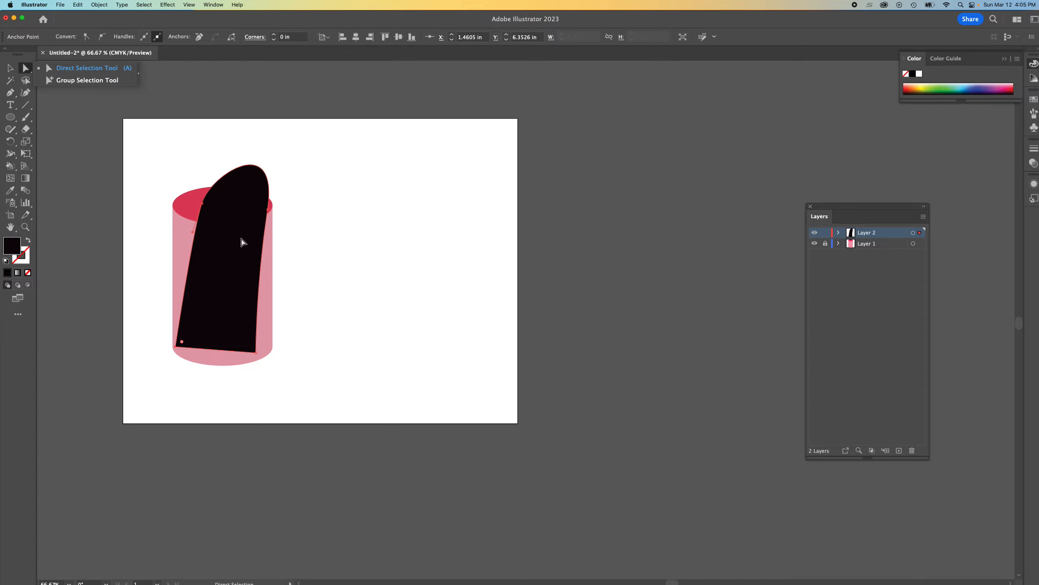
left_click(214, 184)
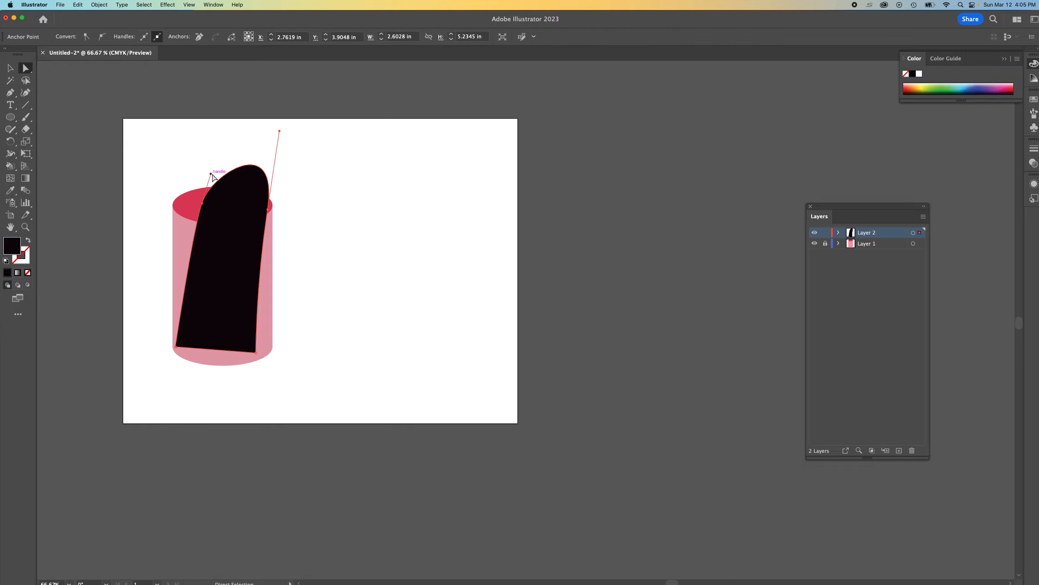
left_click(212, 154)
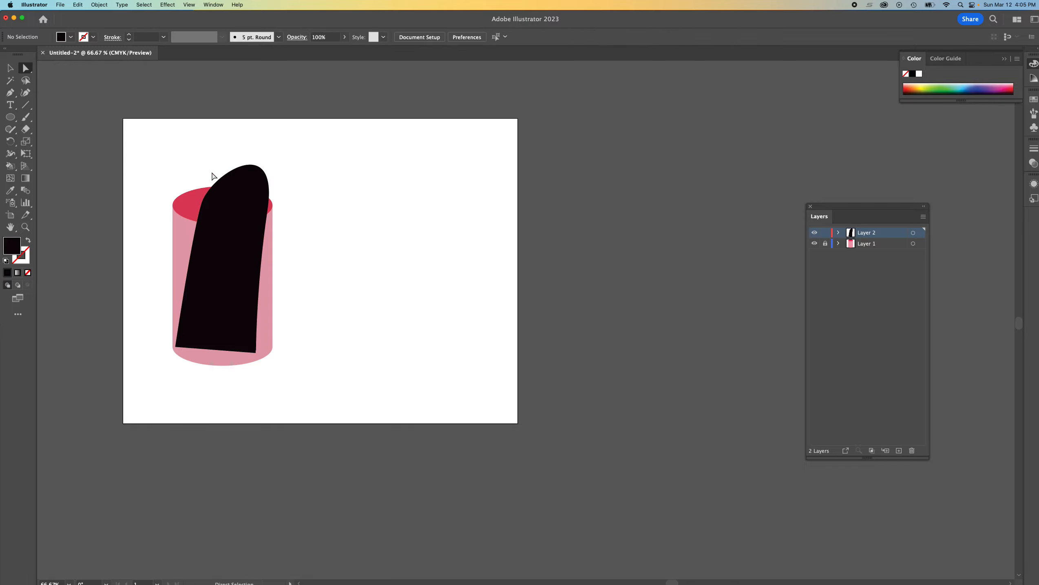
left_click(216, 199)
left_click_drag(211, 177, 214, 126)
left_click_drag(280, 131, 300, 127)
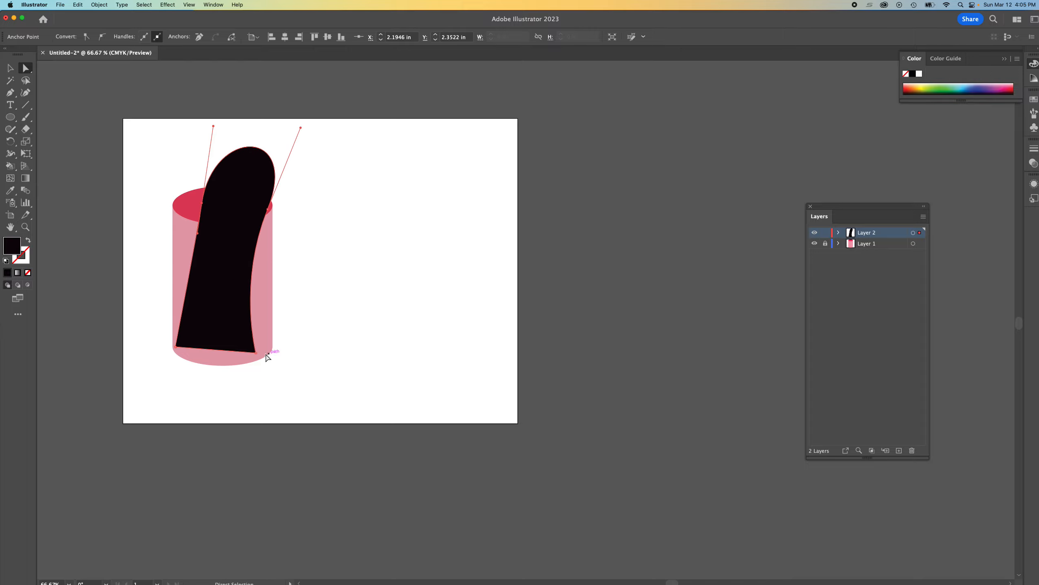
- Adjust the upper-right anchor's lower handle to straighten the black shape's right side, making the shape about 2.58 by 5.80 in
left_click(256, 352)
left_click(251, 274)
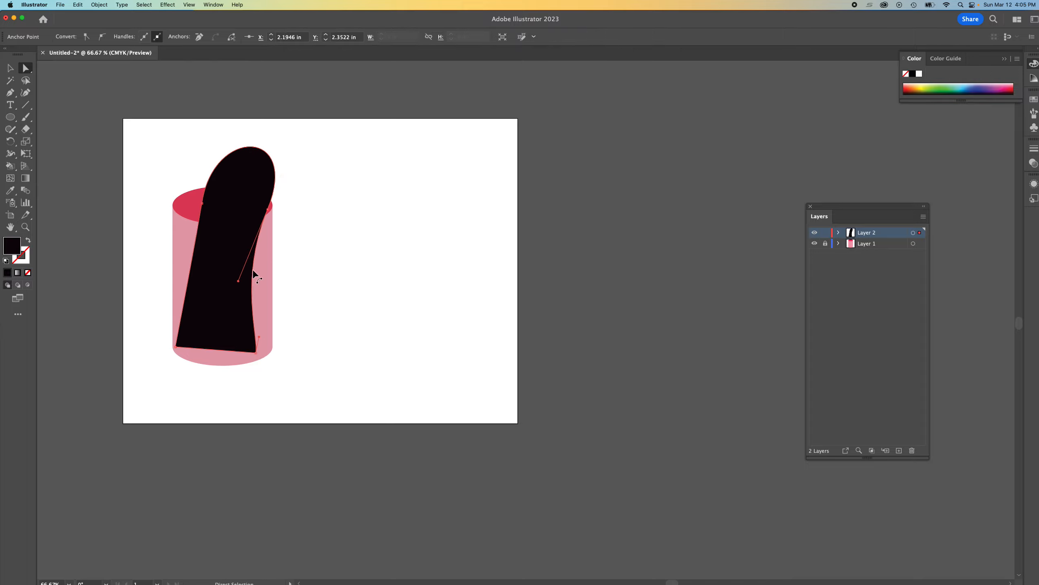
left_click_drag(239, 282, 263, 289)
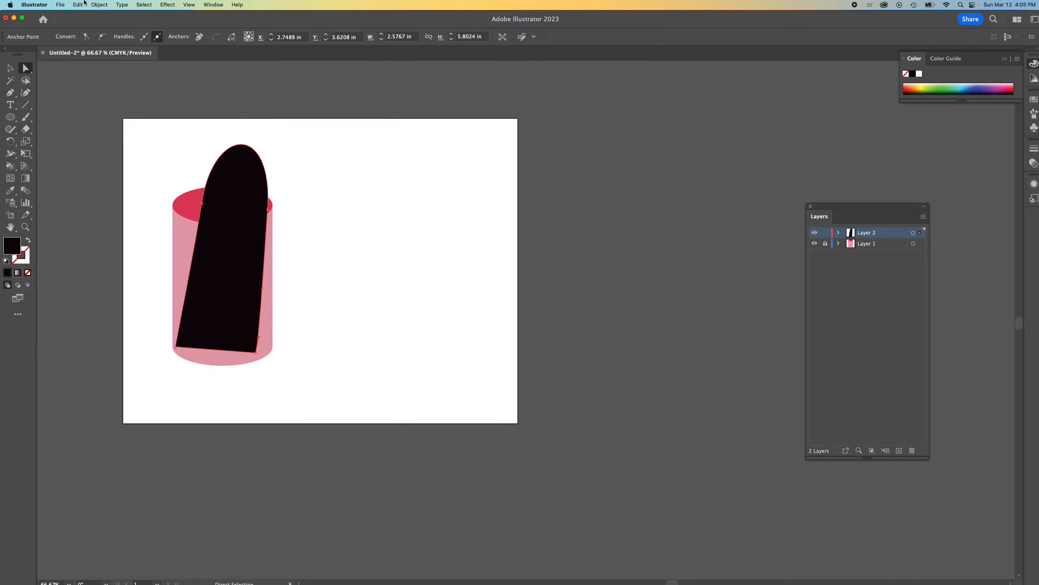
- Try to arrange the black shape behind the cylinder with Send Backward and Send to Back
left_click(99, 4)
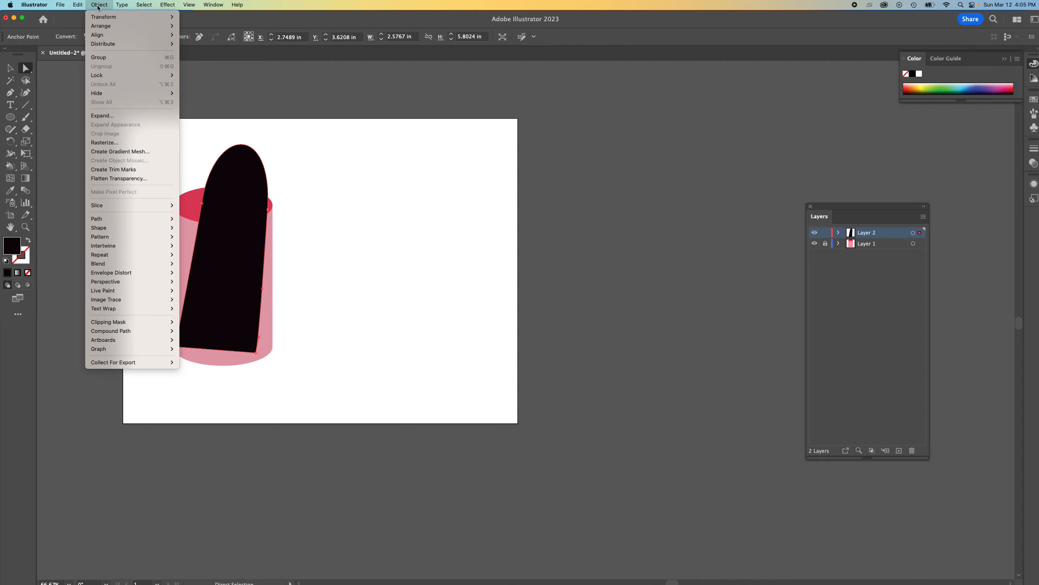
mouse_move(101, 25)
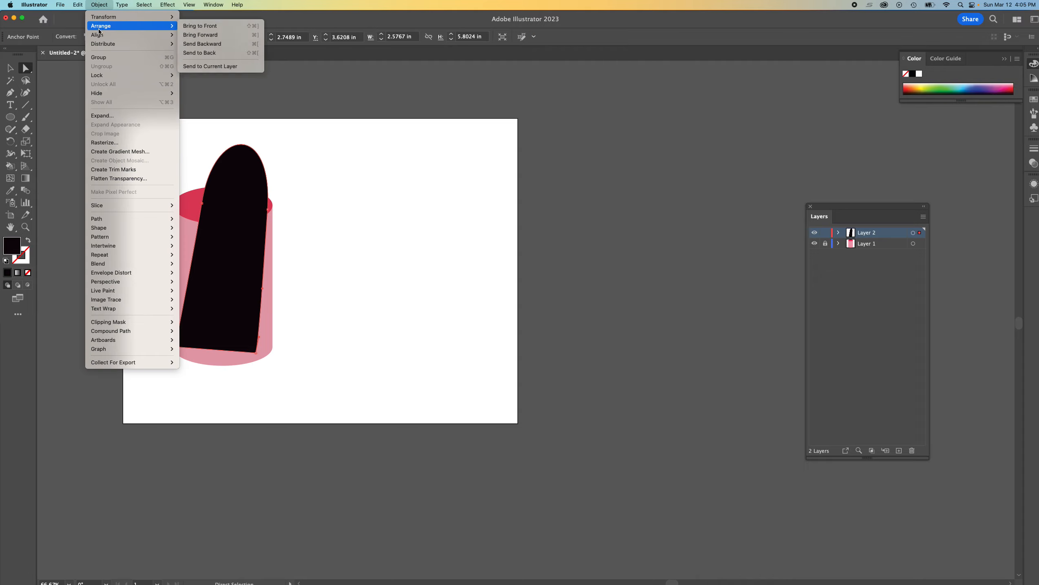
left_click(230, 44)
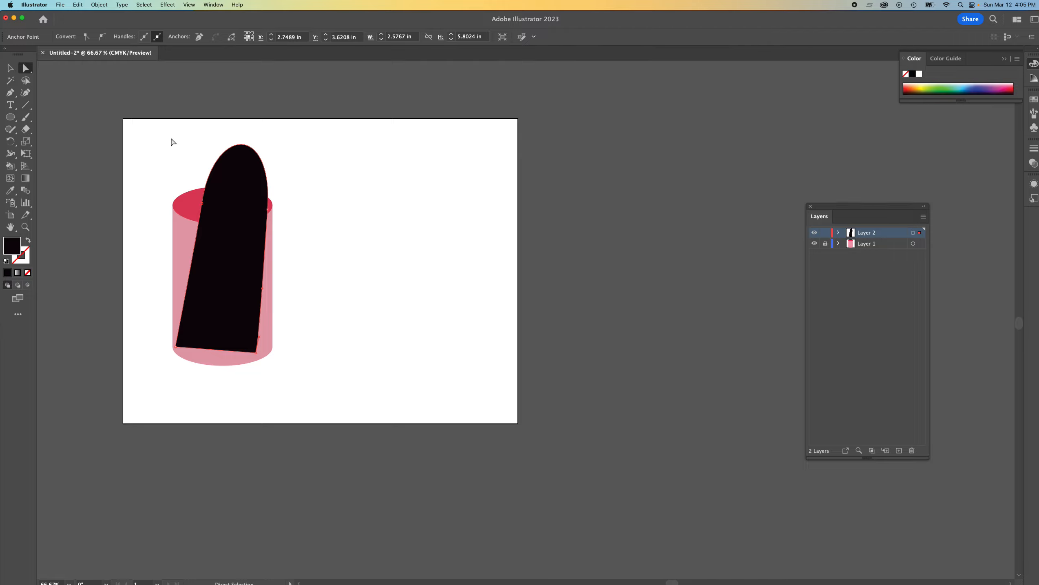
left_click_drag(166, 135, 251, 179)
left_click(100, 4)
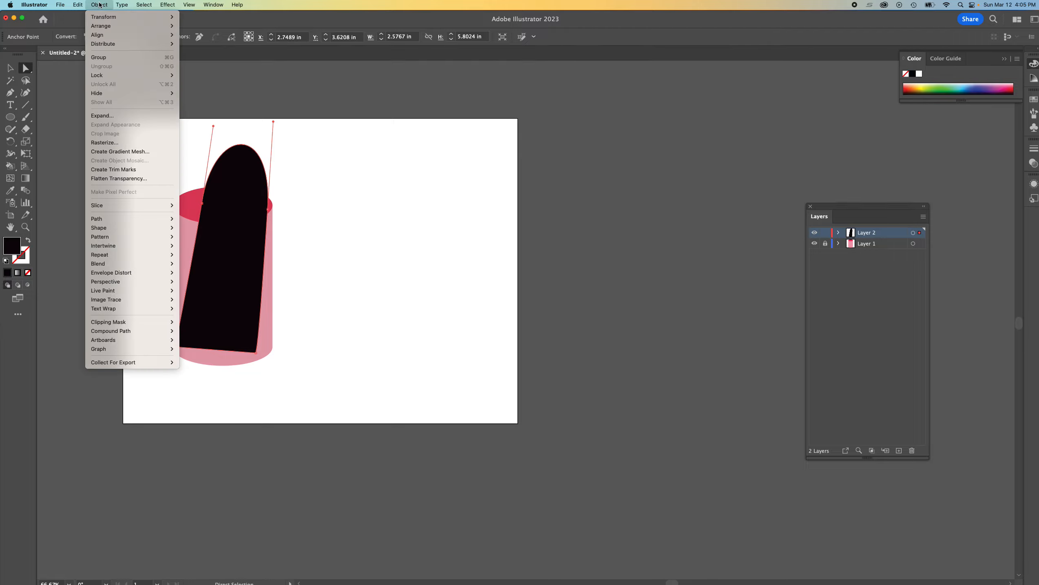
mouse_move(98, 33)
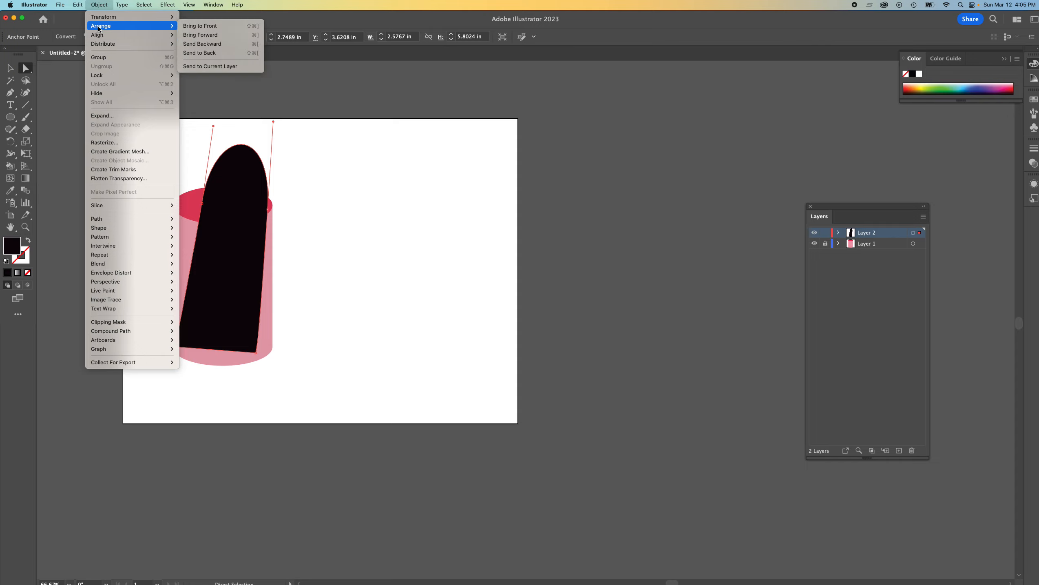
left_click(213, 53)
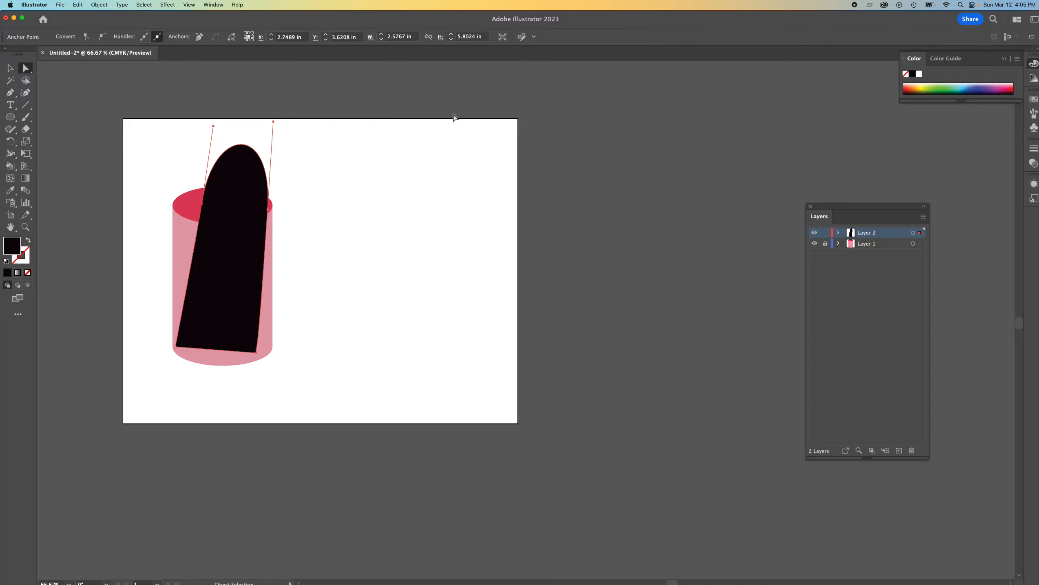
- Move Layer 2 below Layer 1 in the layer order and keep the layer list beside the artboard
left_click_drag(840, 206, 374, 114)
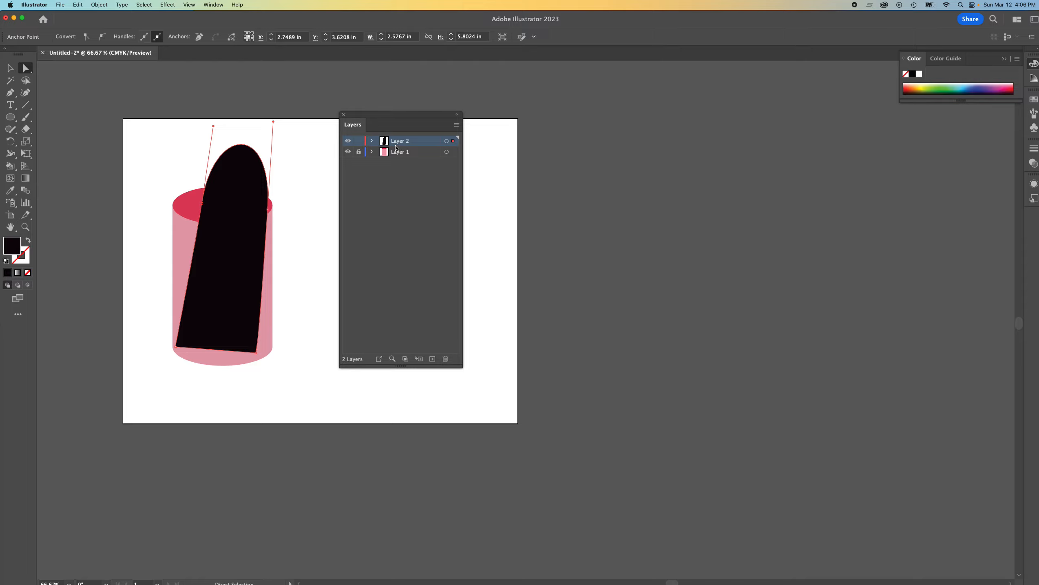
left_click_drag(396, 146, 396, 171)
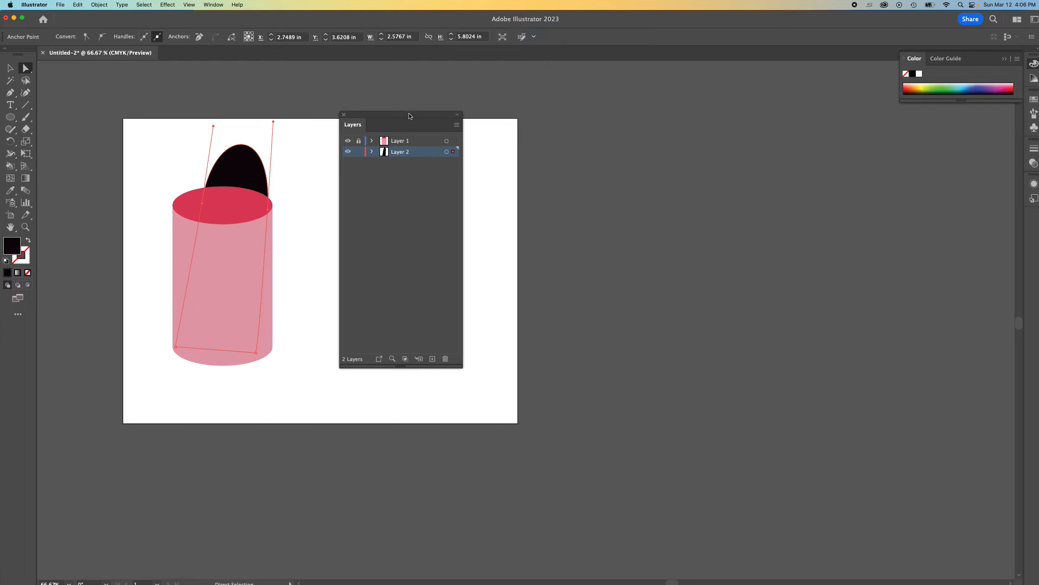
left_click_drag(411, 114, 717, 197)
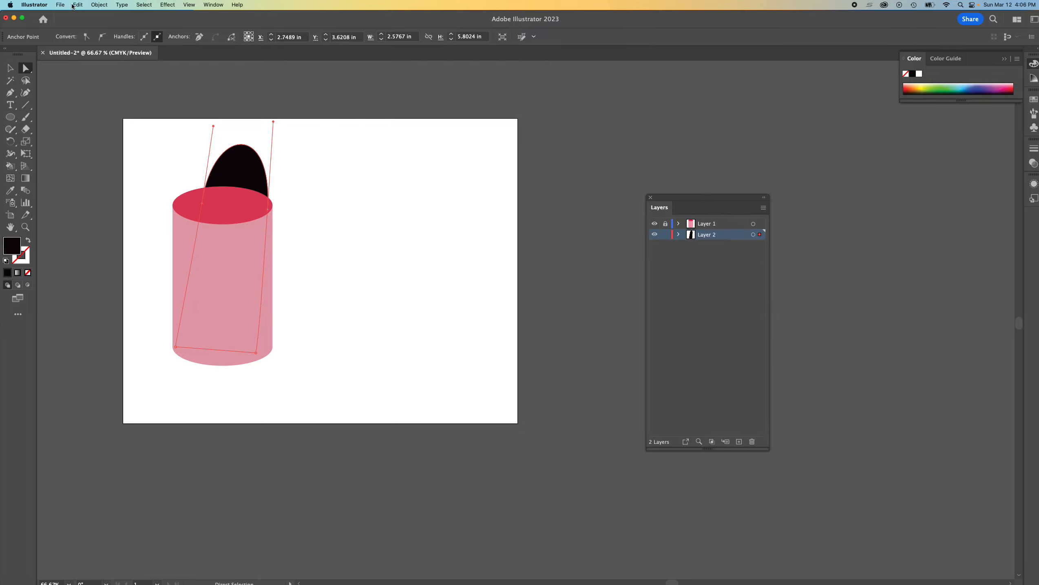
- Apply a Gaussian Blur with a radius of about 59.6 pixels to the black shape
left_click(167, 5)
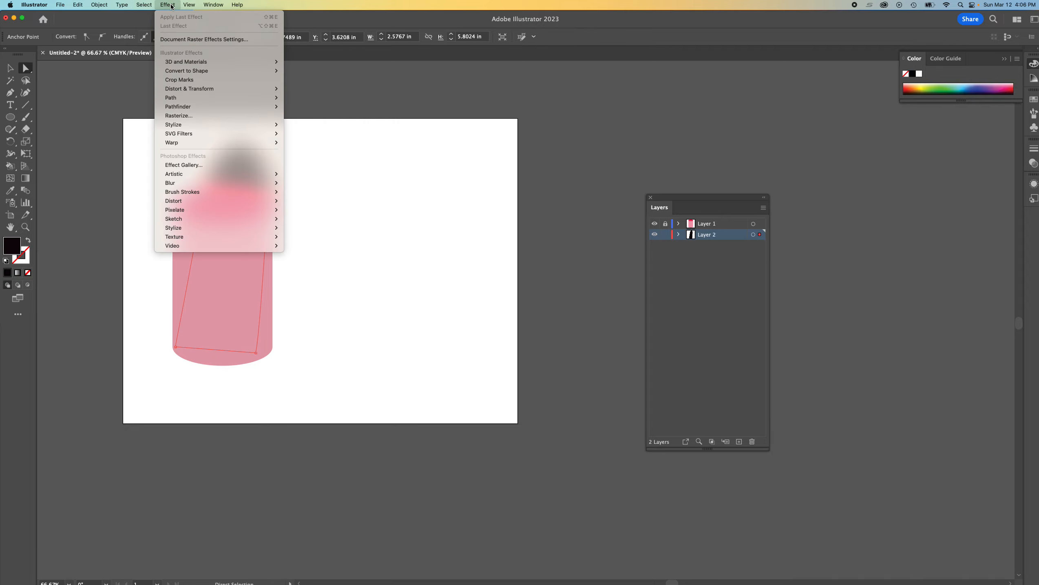
left_click(297, 182)
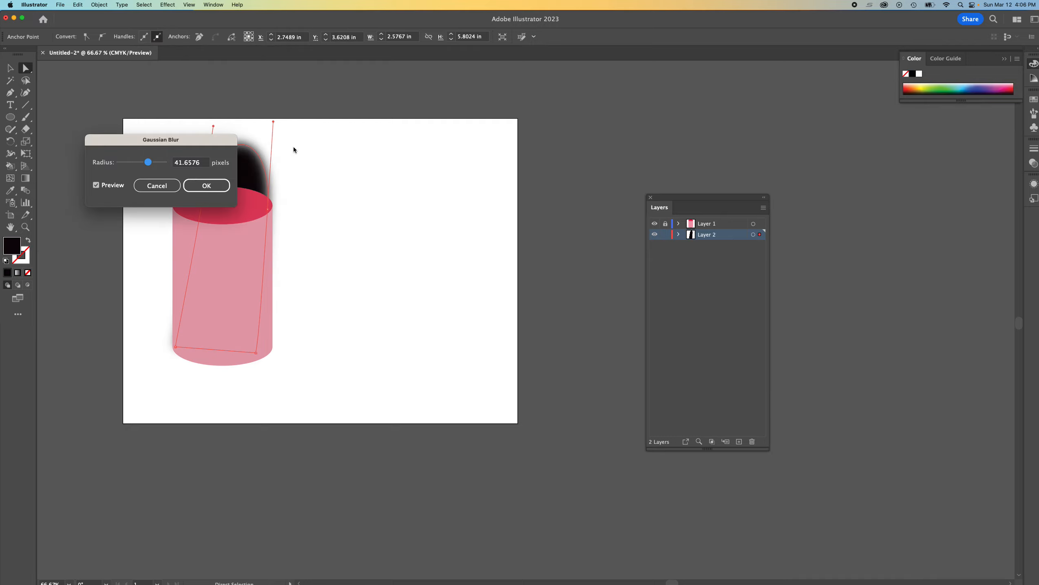
left_click_drag(150, 149, 532, 159)
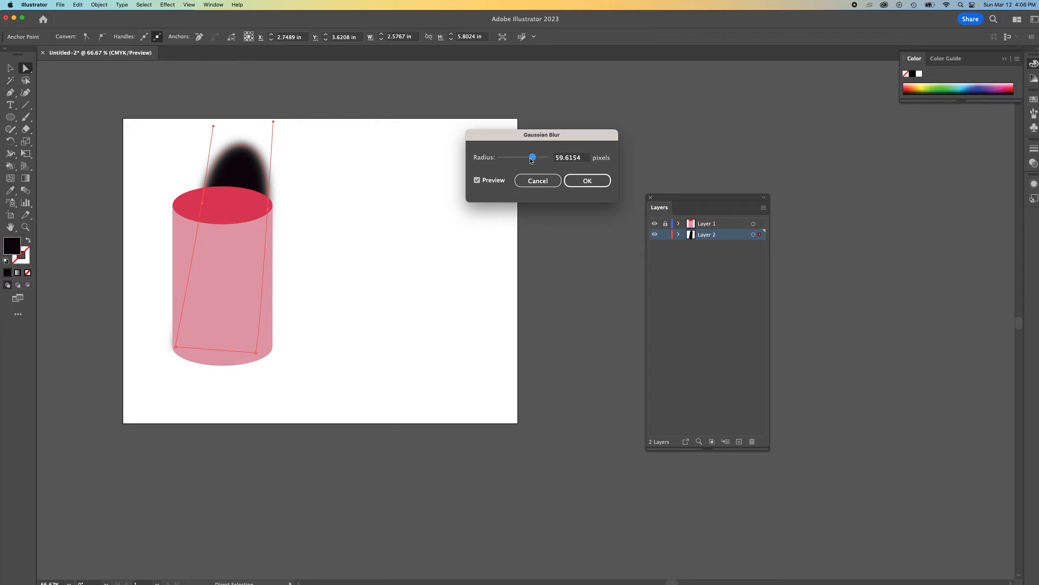
left_click(598, 185)
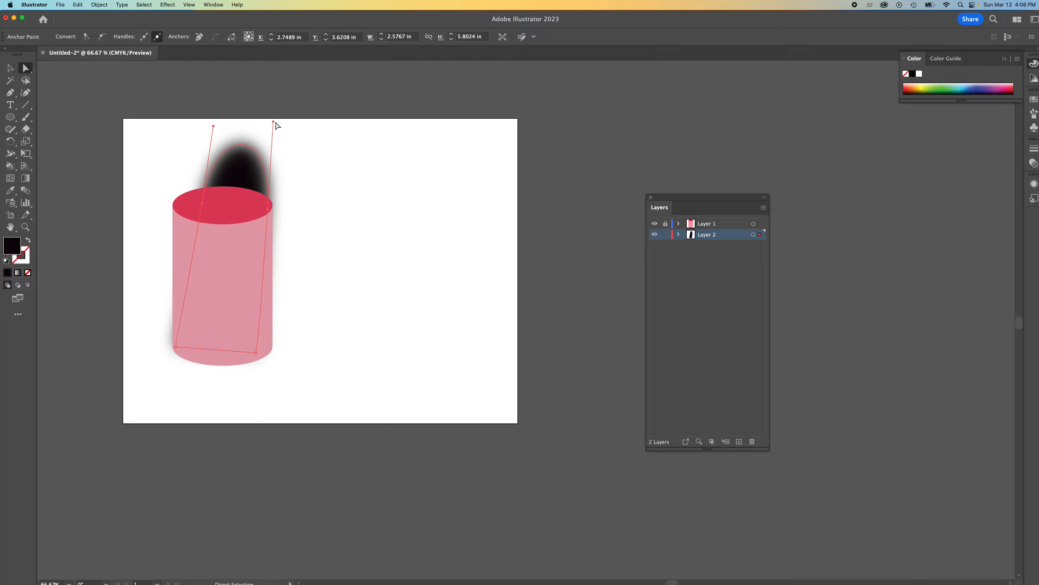
- Widen the blurred shape by moving its upper-right anchor to about X 5.98, Y 2.22 in and its lower-right anchor to about X 3.88, Y 6.62 in
left_click_drag(274, 122, 302, 122)
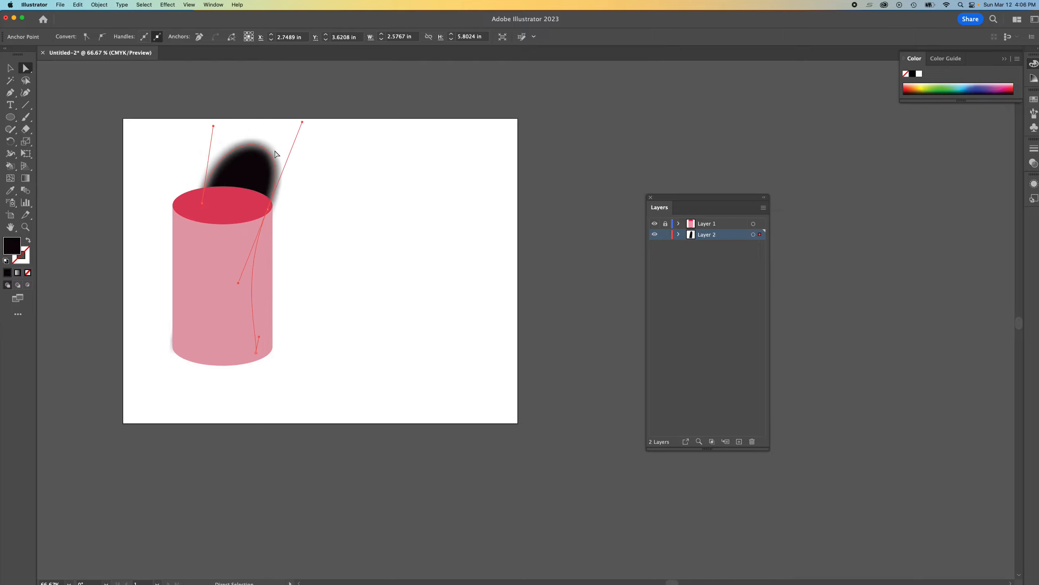
left_click_drag(272, 211, 340, 202)
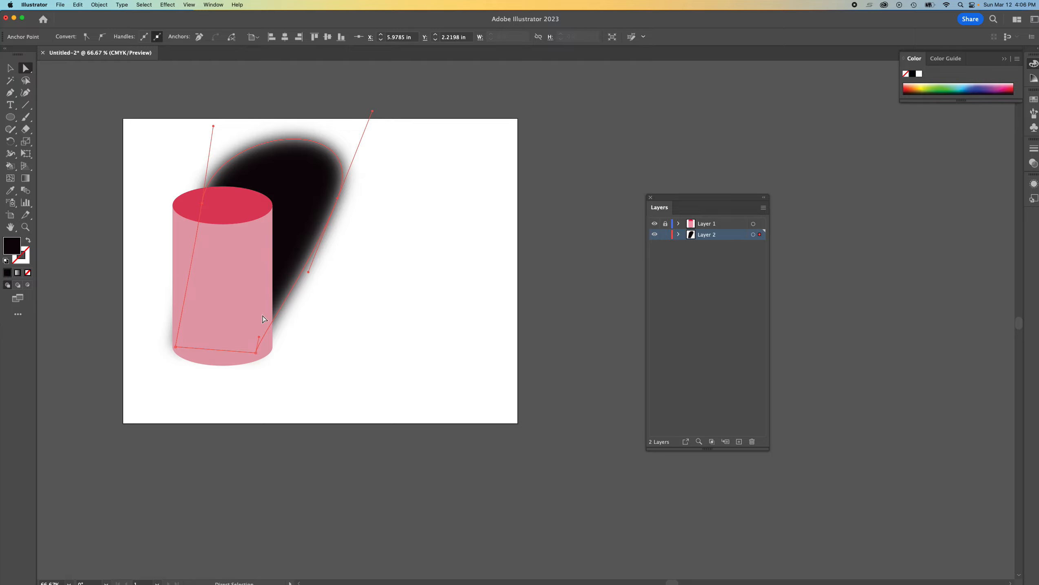
left_click(256, 354)
left_click_drag(260, 355, 263, 356)
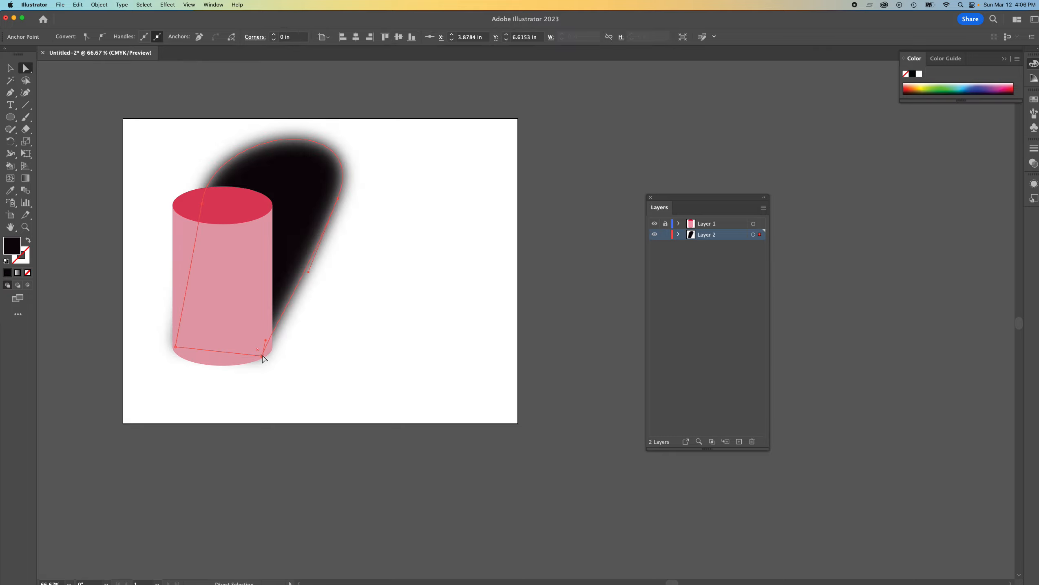